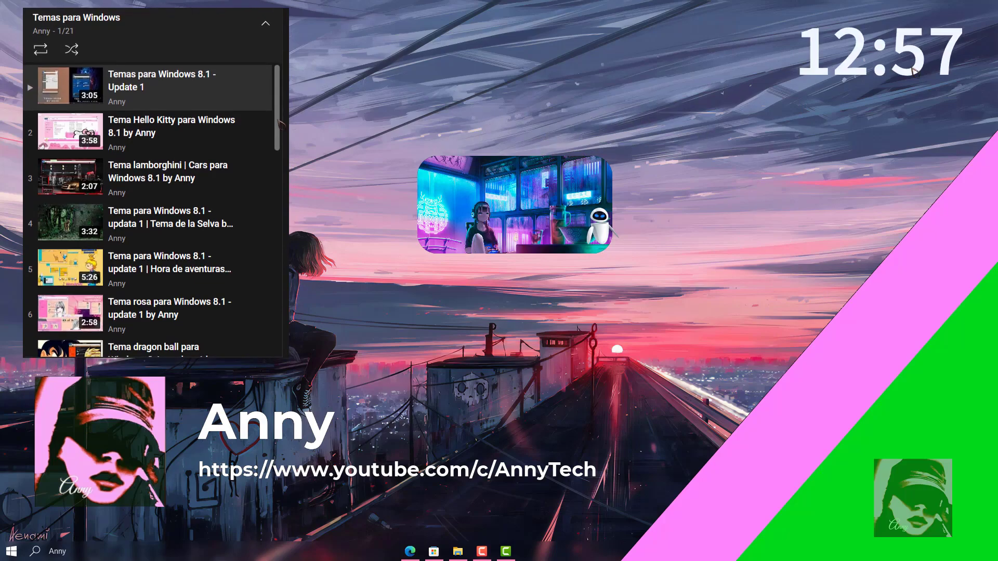
Step: Move the robot widget beside the large desktop clock and the rounded picture widget just below the clock
left_click_drag(600, 226, 789, 72)
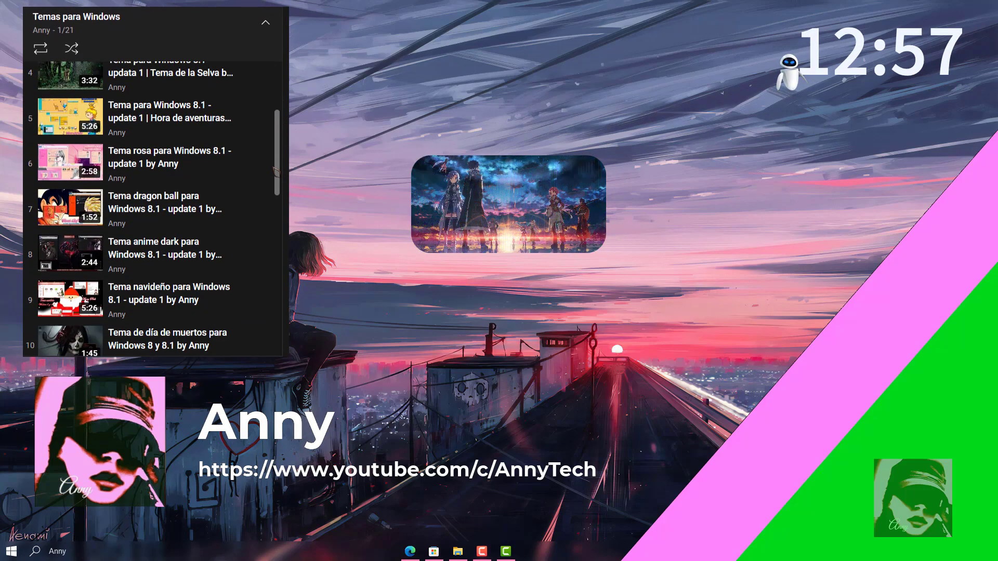
left_click_drag(514, 204, 897, 138)
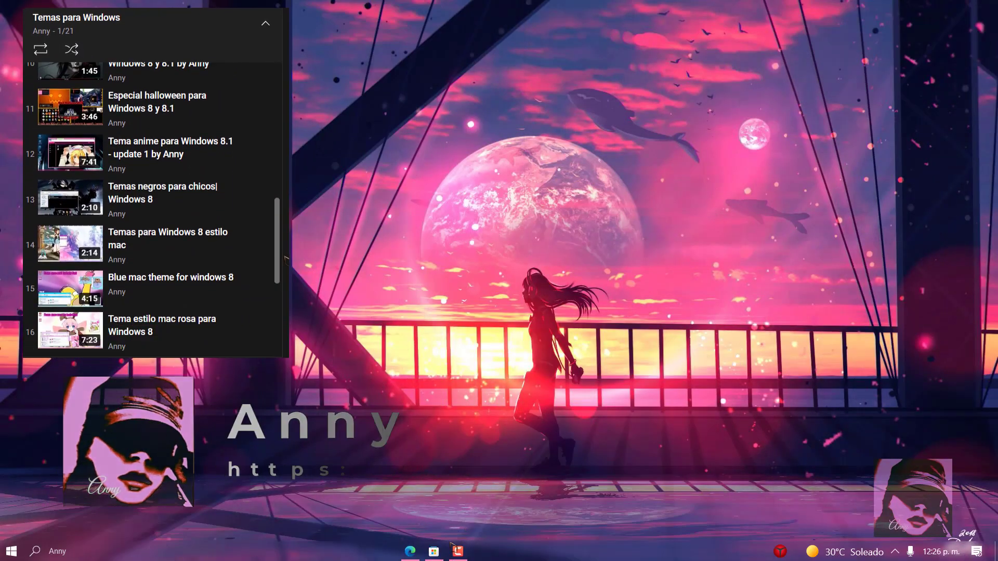
Step: Look up "bewidgets" in the Microsoft Store, view the BeWidgets app page, and minimize the store
left_click(437, 553)
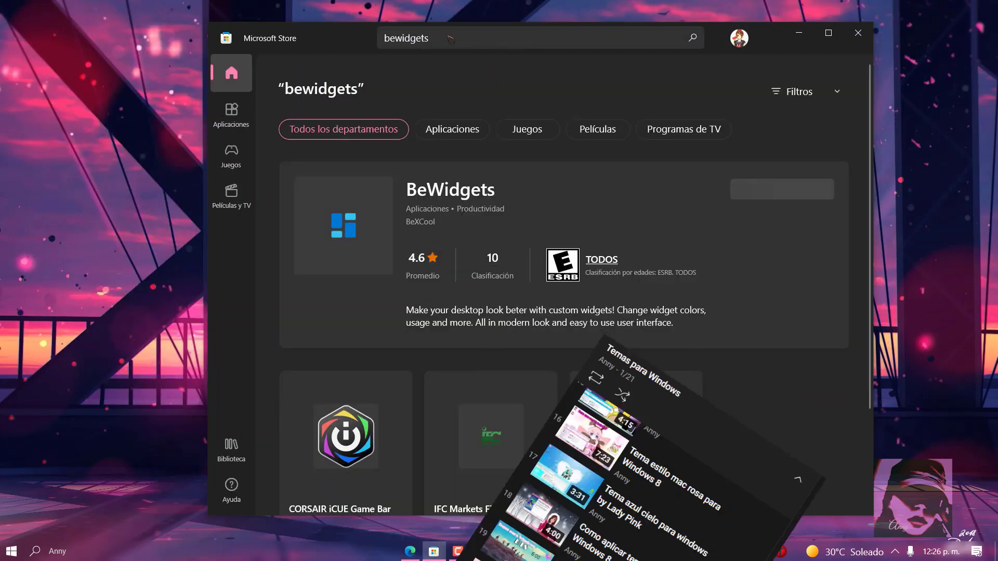
left_click_drag(450, 39, 380, 40)
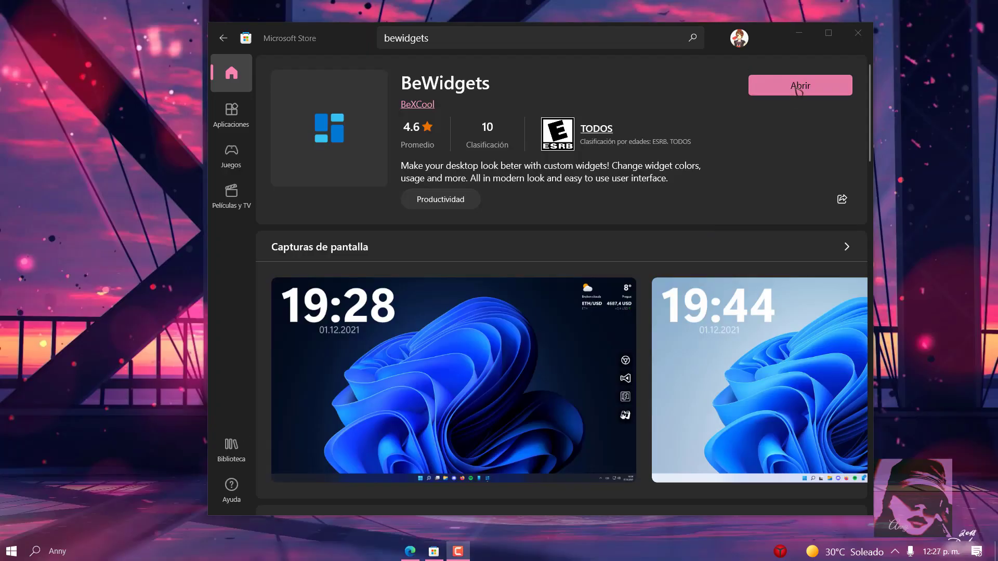
left_click(799, 32)
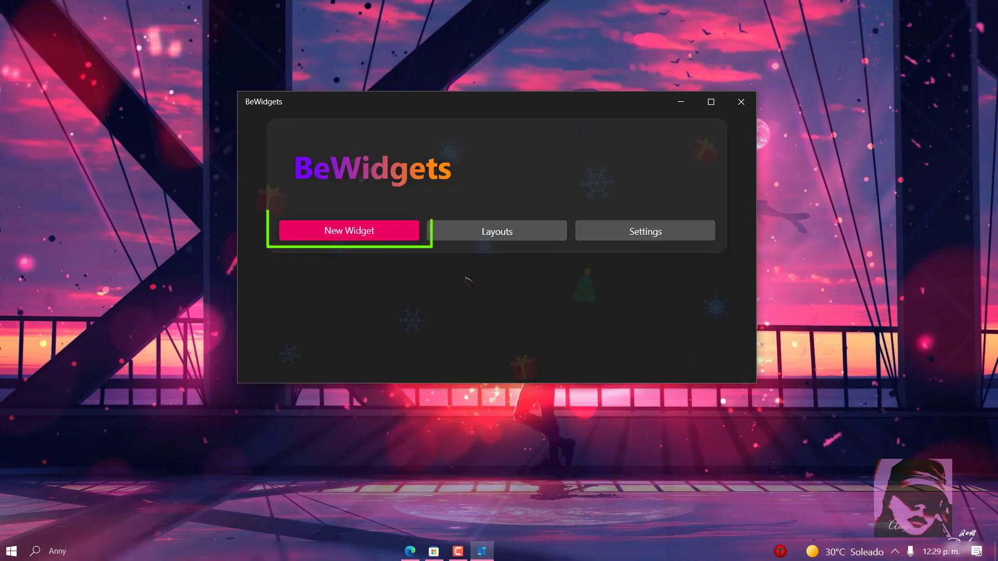
Step: Create a new Time widget in BeWidgets and open the Windows time and date settings from the desktop clock
left_click(367, 233)
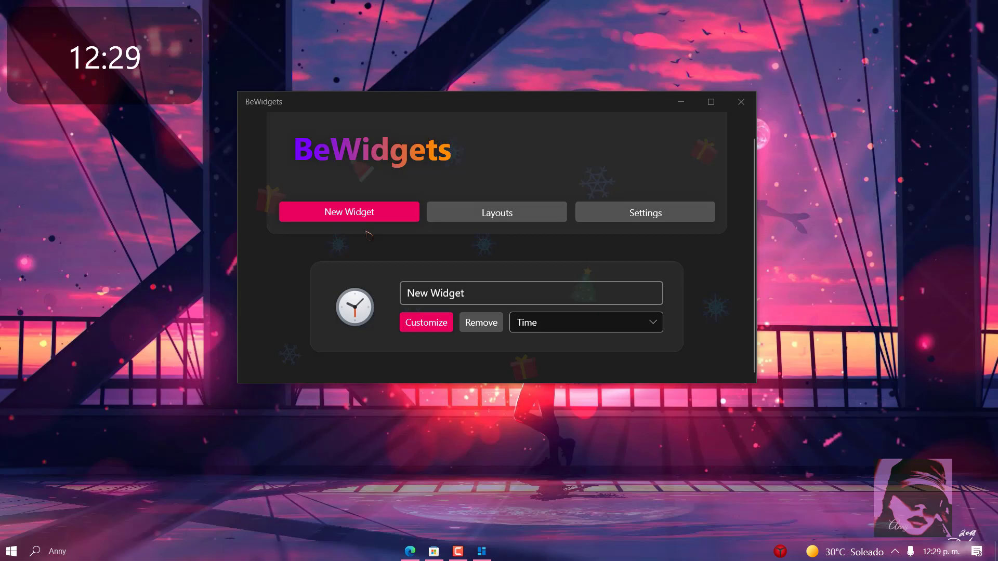
right_click(149, 75)
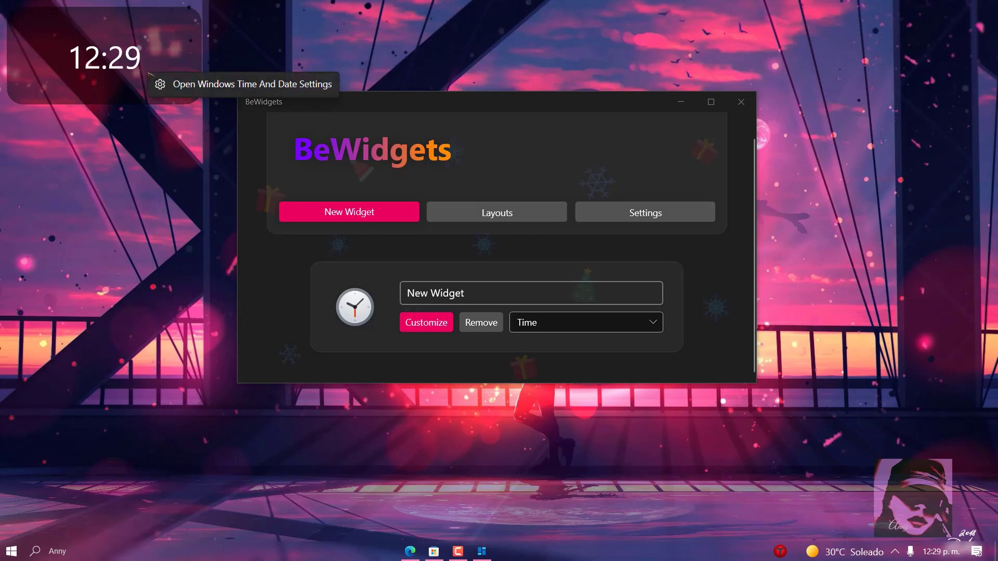
left_click(234, 86)
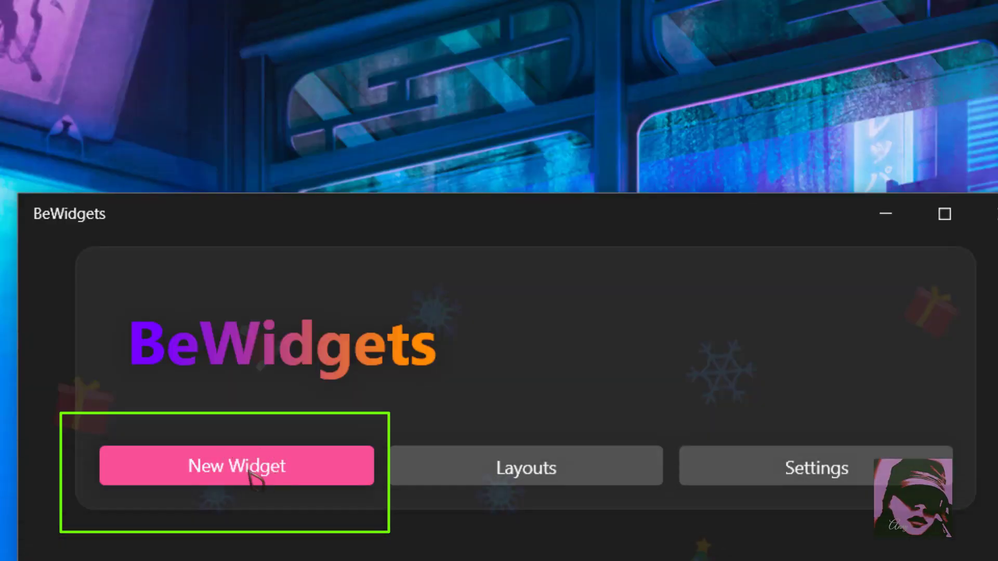
Step: Add a new widget and open its list of widget types
left_click(244, 468)
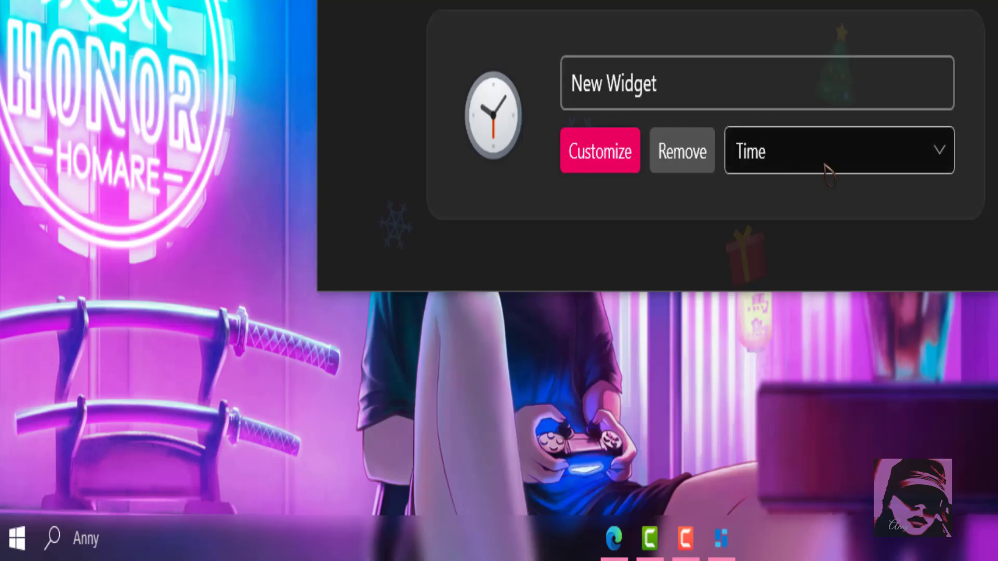
left_click(945, 156)
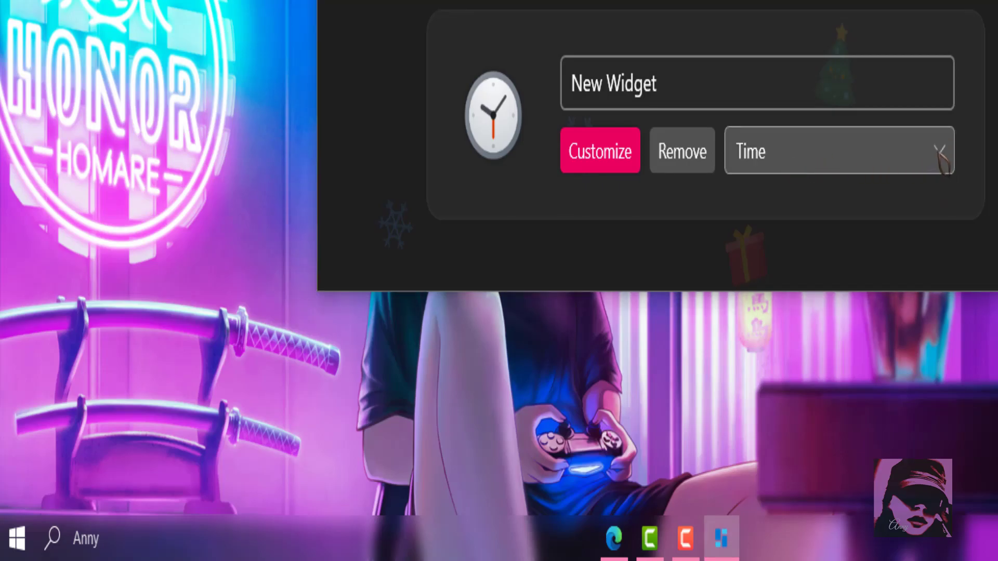
left_click(942, 159)
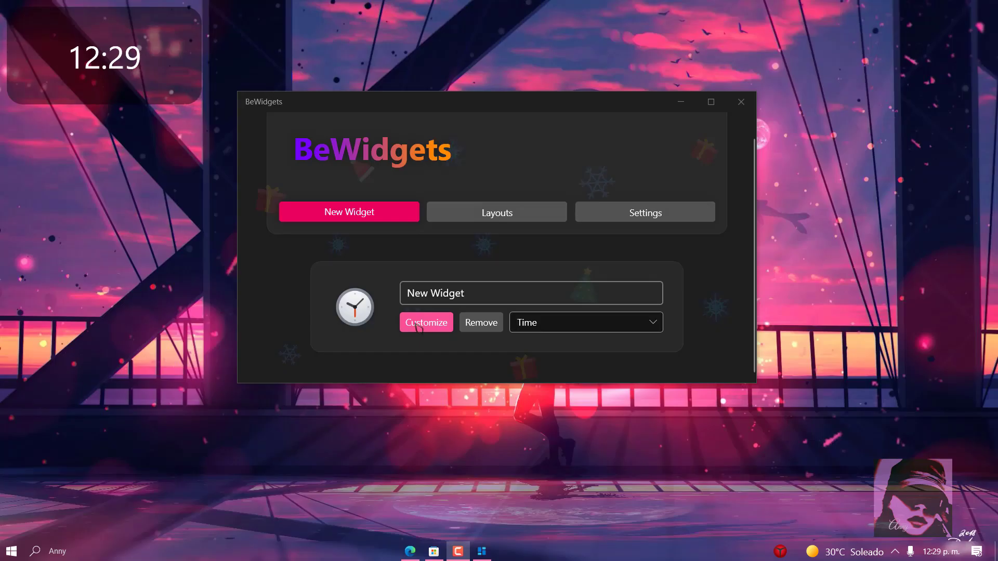
Step: Open the Windows time and date settings from the desktop clock widget
left_click(419, 323)
left_click(419, 323)
right_click(148, 74)
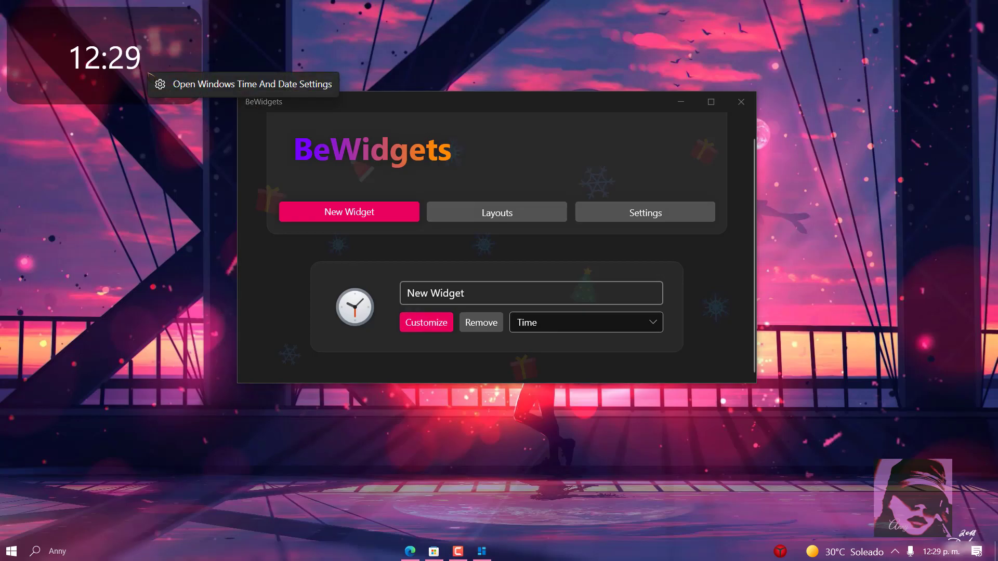
left_click(231, 85)
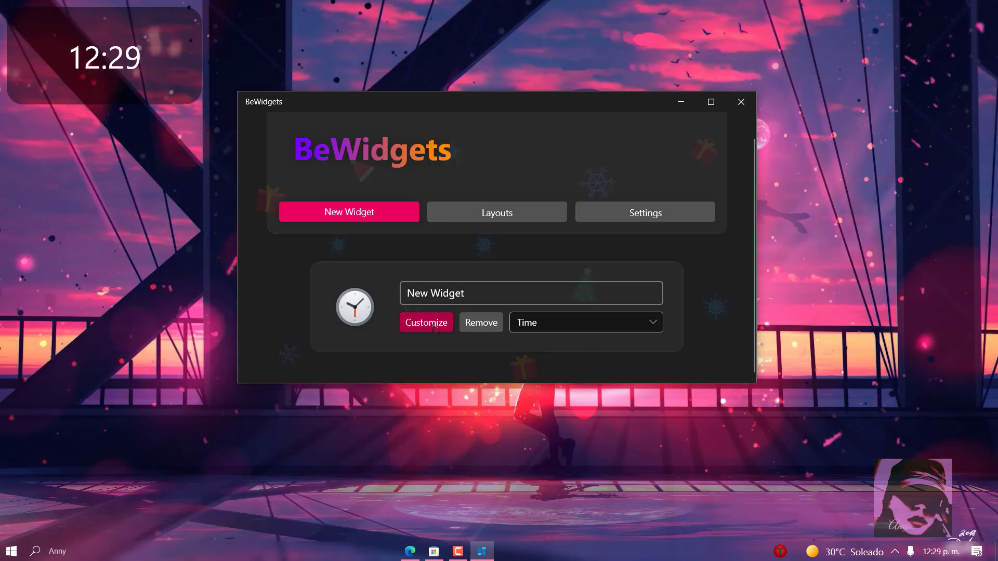
Step: Open the Time widget's customization, center the widget horizontally on the desktop, and check its exact position settings
left_click(434, 327)
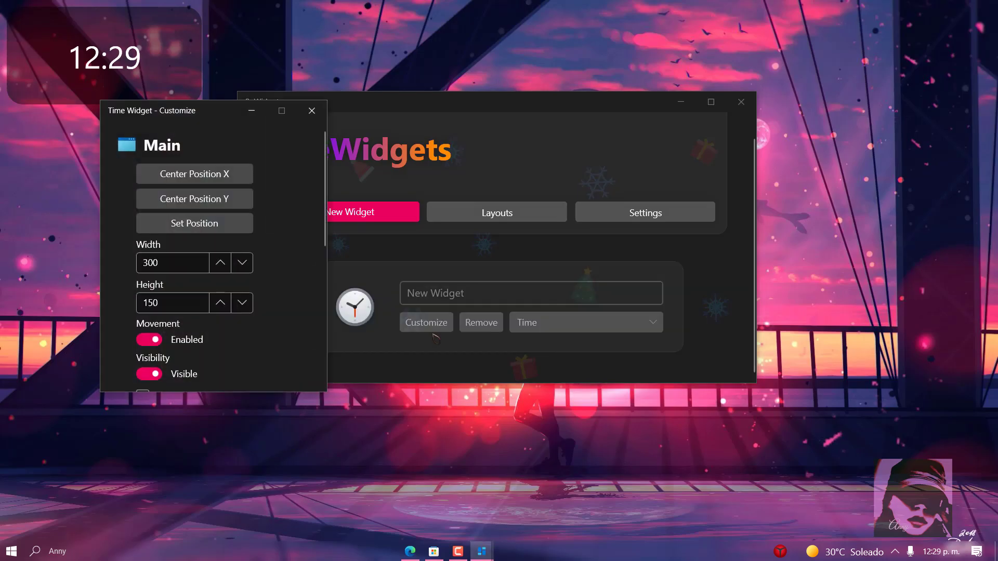
left_click_drag(209, 115, 459, 82)
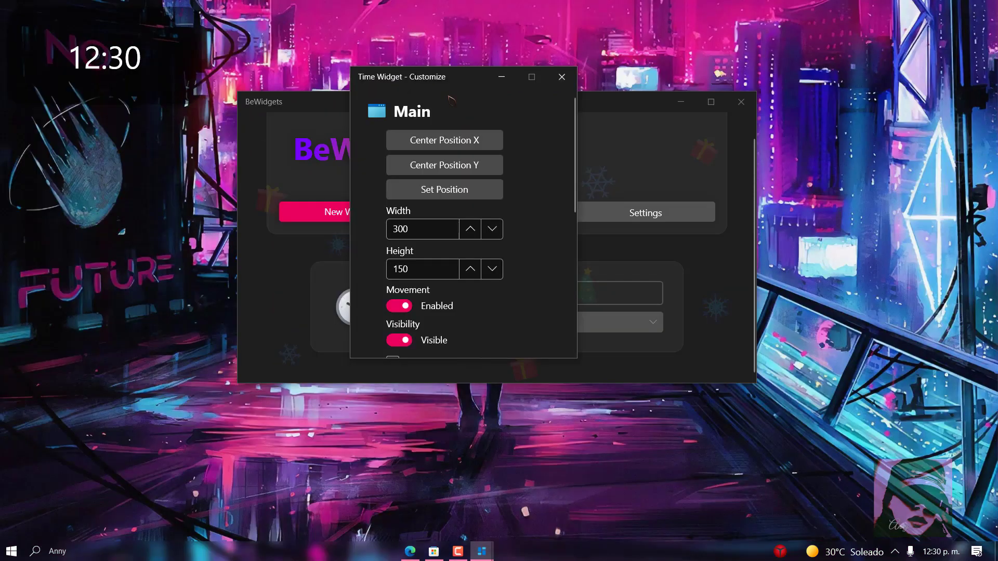
left_click(456, 145)
left_click(457, 144)
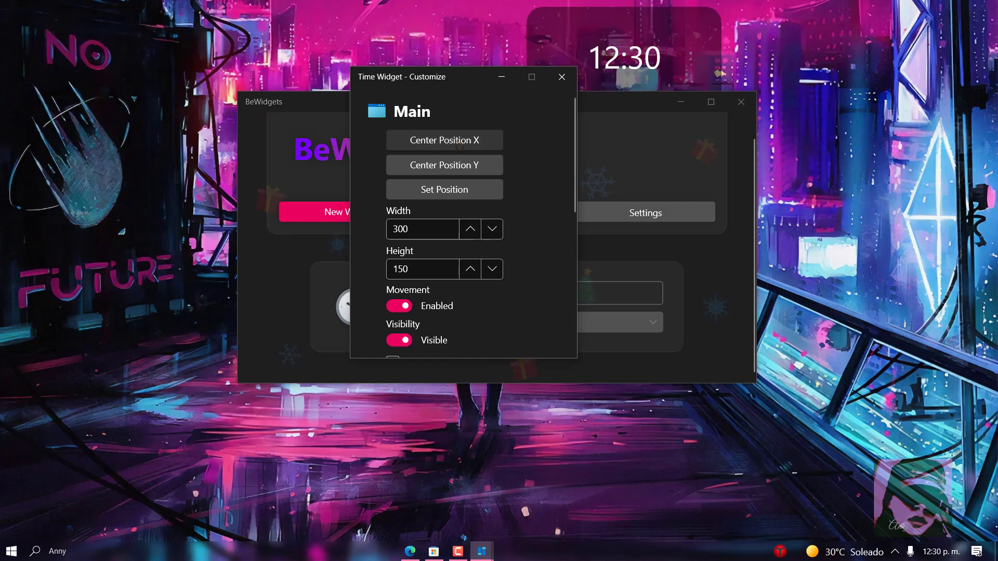
left_click(468, 190)
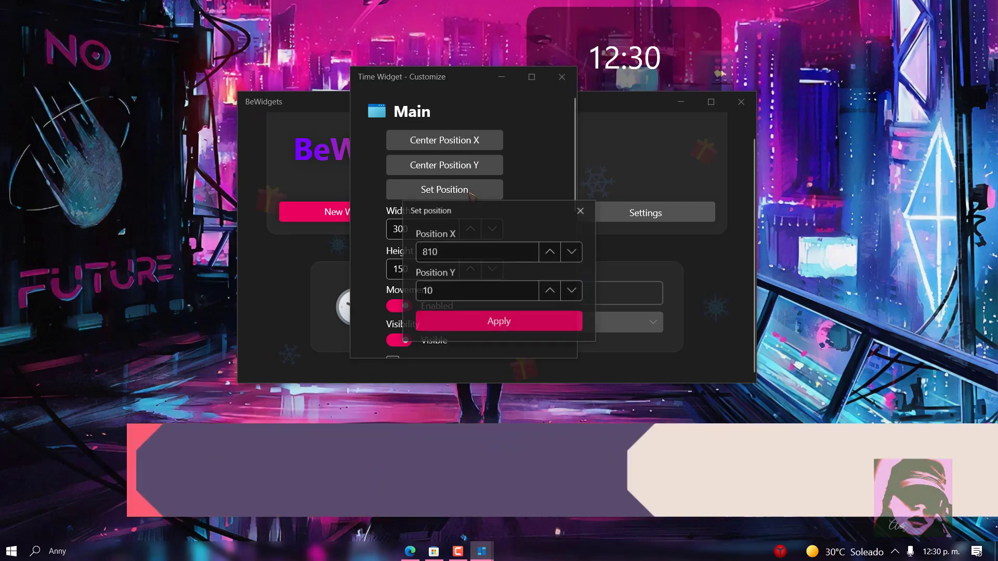
left_click(581, 210)
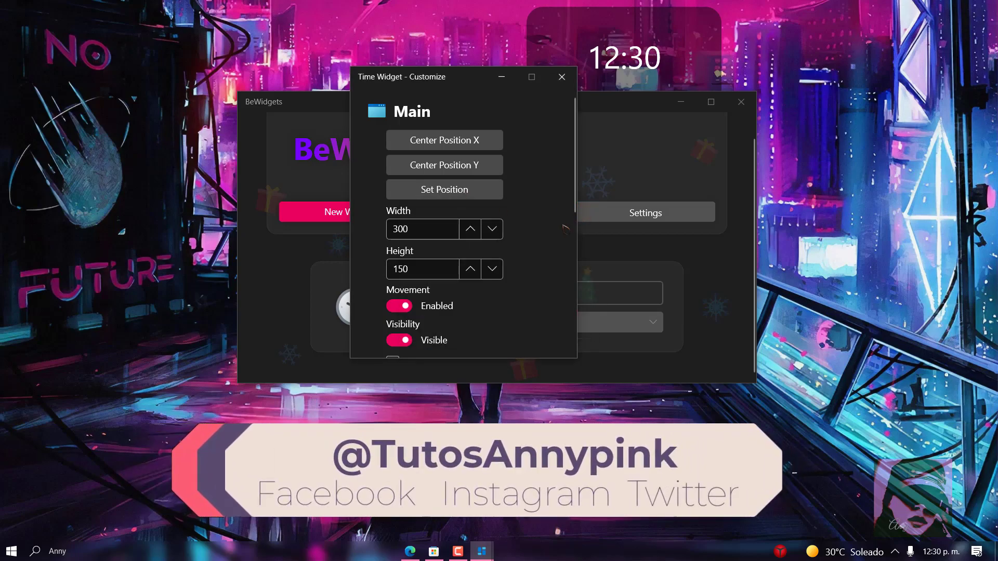
Step: Turn the Time widget's movement off and on again, and move the clock to the desktop's upper-left area
scroll(514, 262, "down", 2)
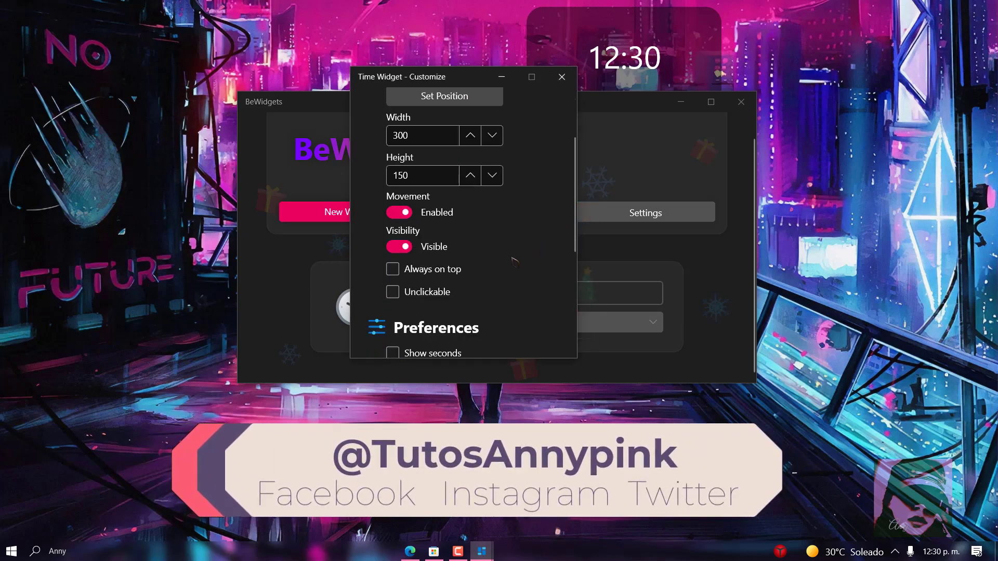
left_click(403, 213)
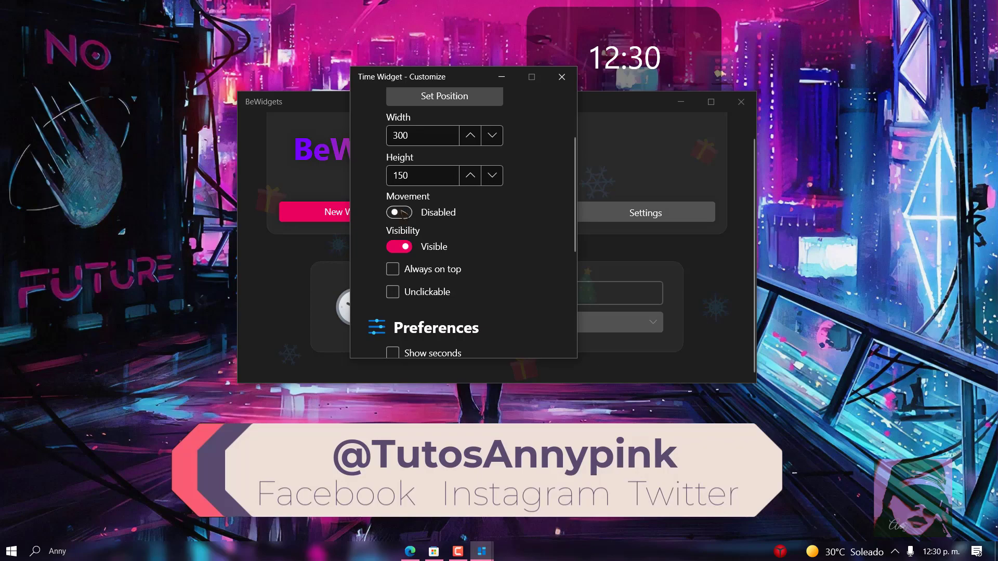
left_click(403, 213)
left_click_drag(570, 42, 66, 48)
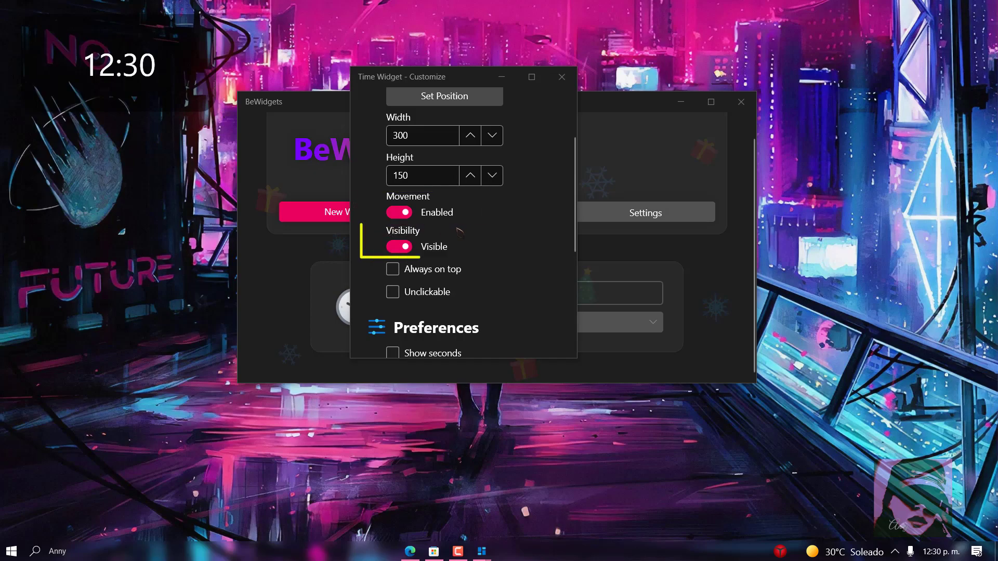
Step: Hide and show the Time widget again, and enable its Always on top and Unclickable options
left_click(398, 247)
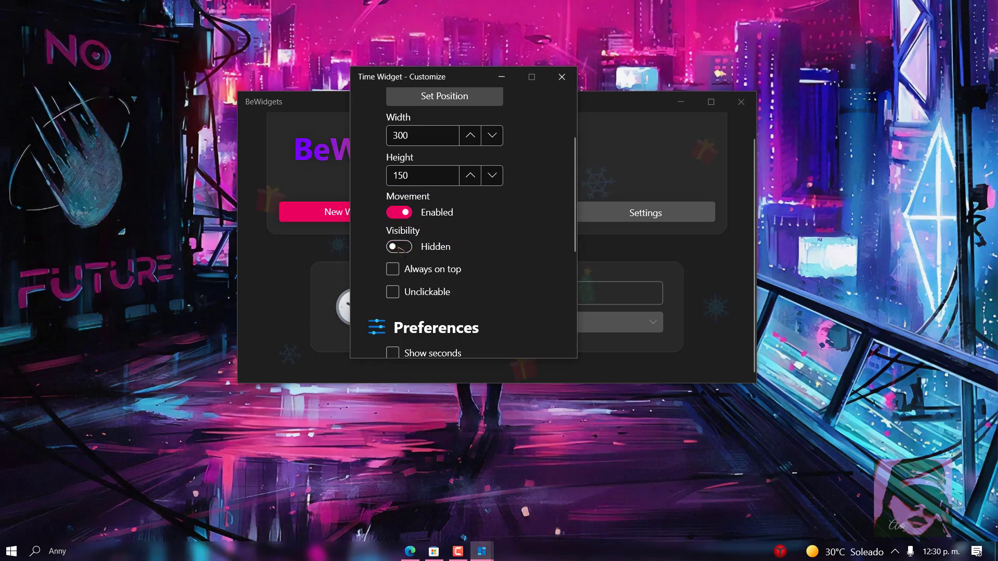
left_click(399, 248)
left_click(397, 272)
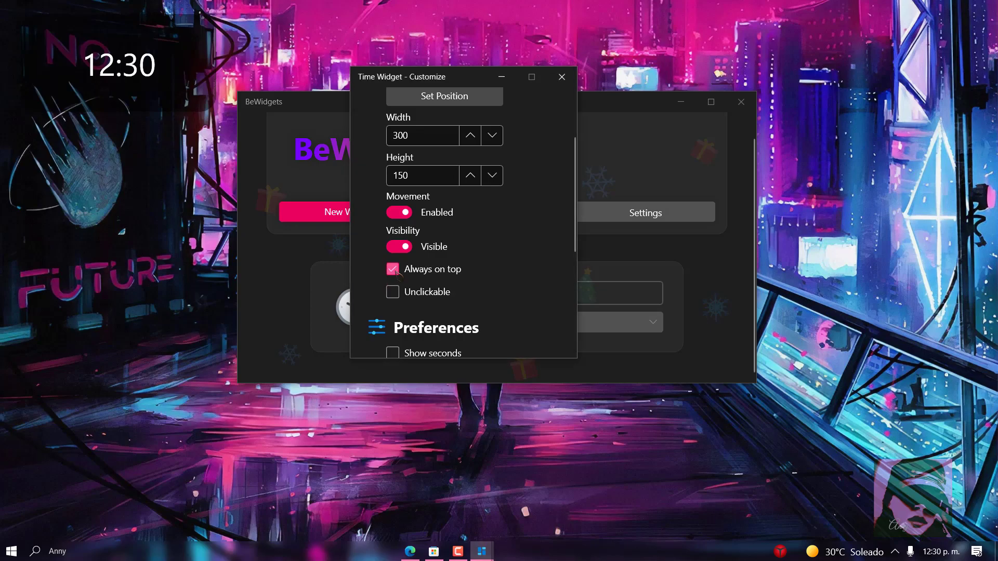
left_click(393, 292)
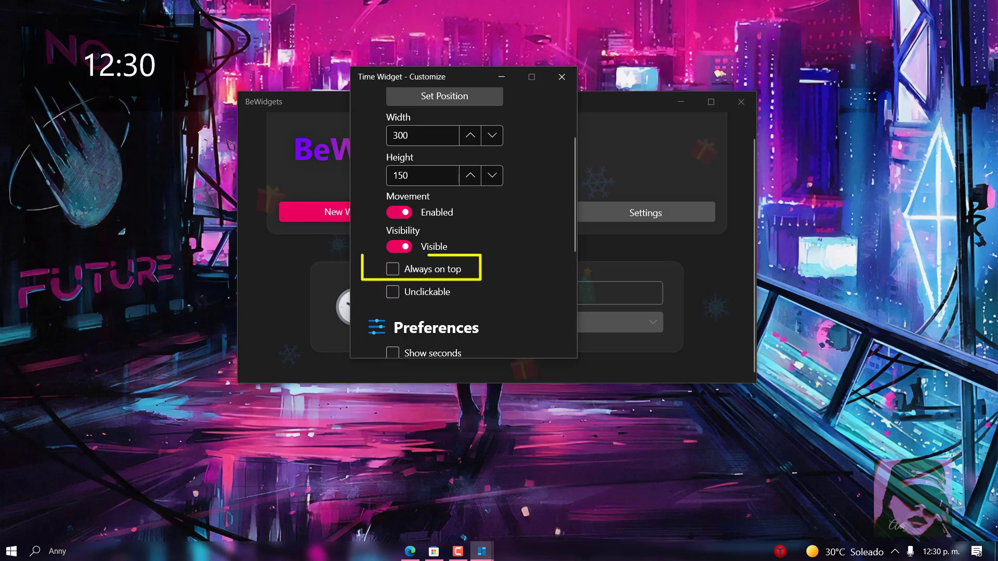
Step: Move the clock to the lower center of the desktop and turn off Always on top and Unclickable
left_click_drag(147, 73, 527, 466)
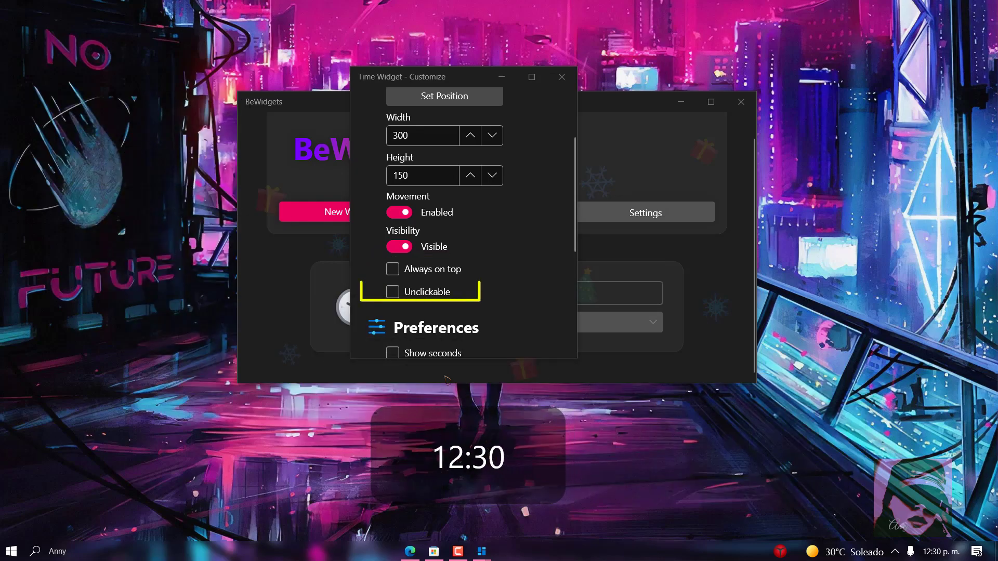
left_click(394, 294)
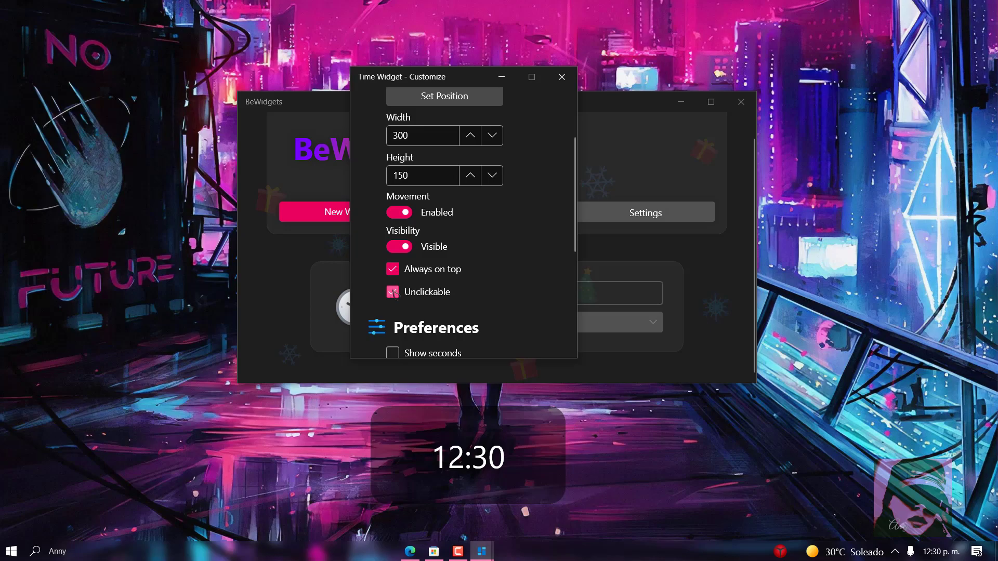
left_click(393, 269)
Step: Try the Show seconds and 12 Hour Format preferences on the clock, turning each one off again
scroll(507, 312, "down", 2)
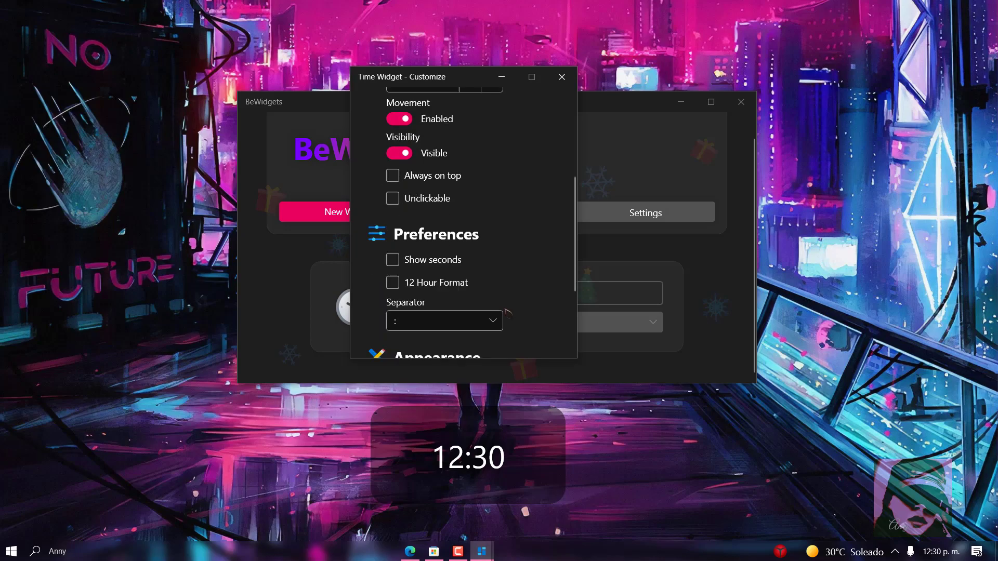
left_click(393, 261)
left_click(394, 261)
left_click(393, 283)
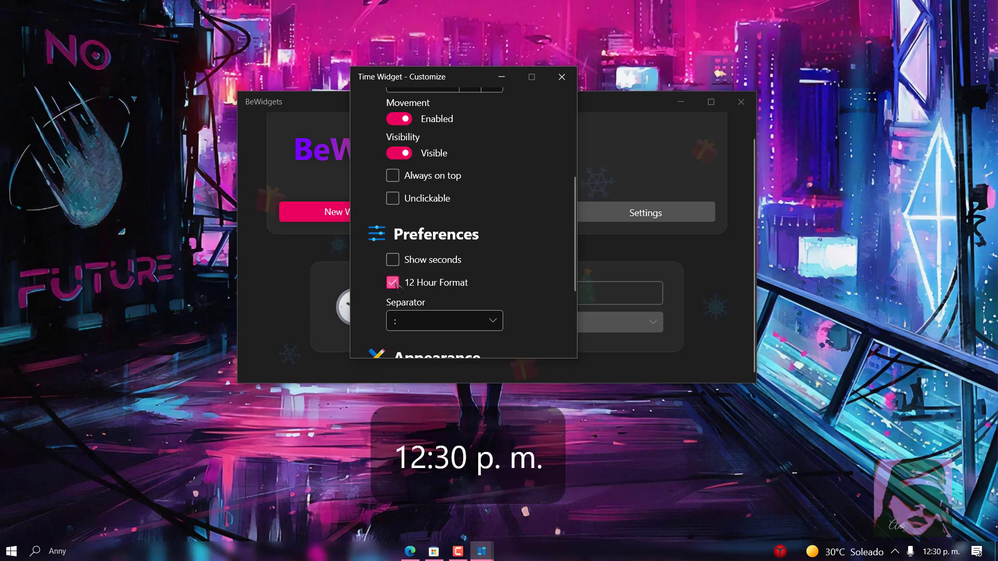
left_click(397, 286)
Step: Try NONE as the clock's hour and minute separator, and set the separator to SPACE
scroll(439, 311, "down", 1)
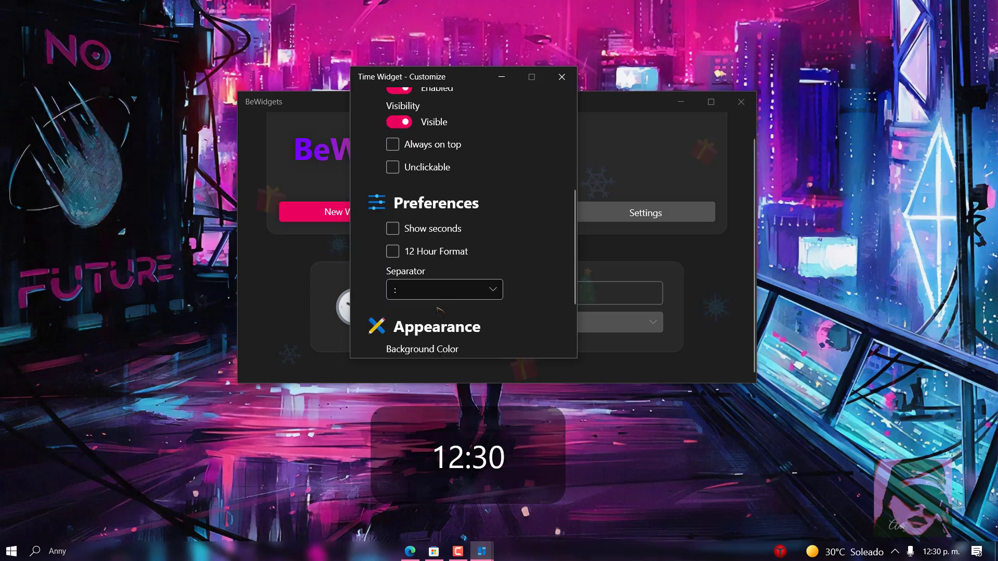
left_click(489, 296)
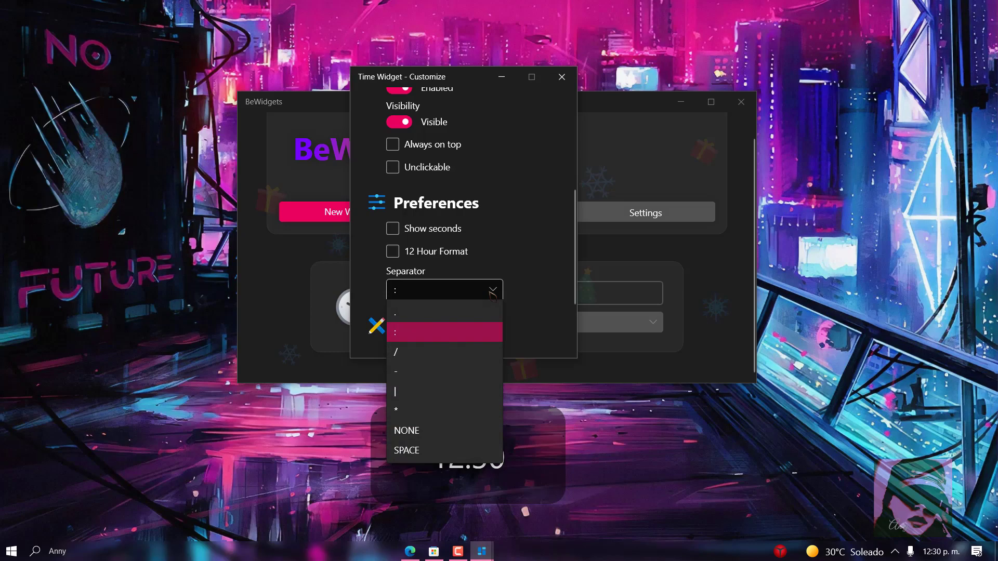
left_click(452, 431)
left_click(493, 296)
left_click(436, 456)
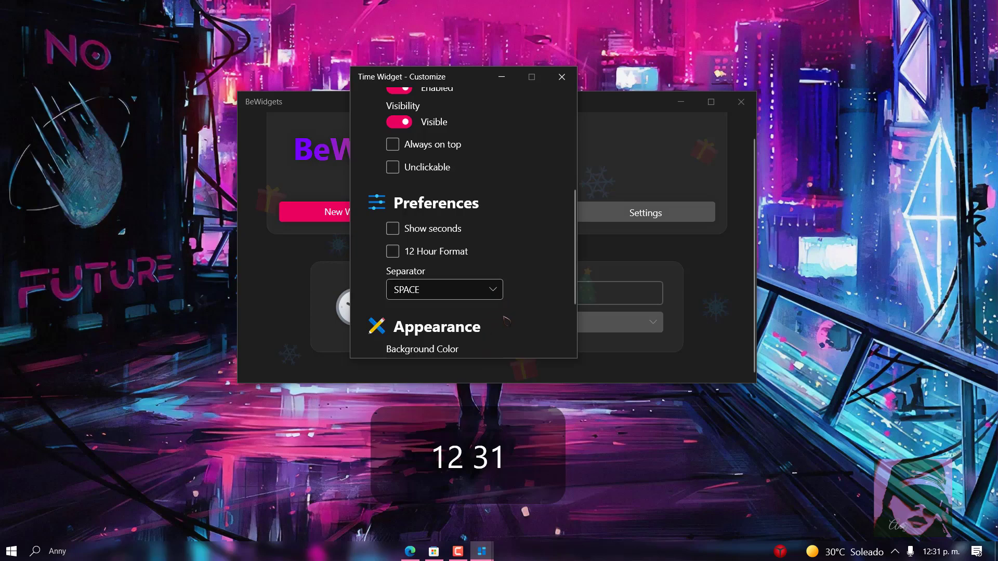
Step: Set the Time widget's background color to transparent and its background corner radius to 200
scroll(506, 314, "down", 3)
left_click(481, 265)
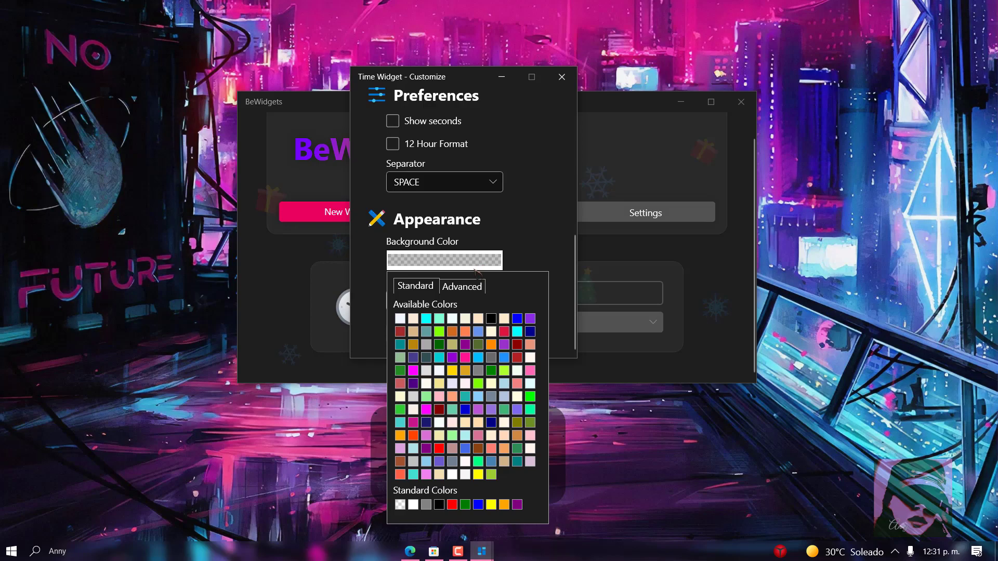
left_click(413, 505)
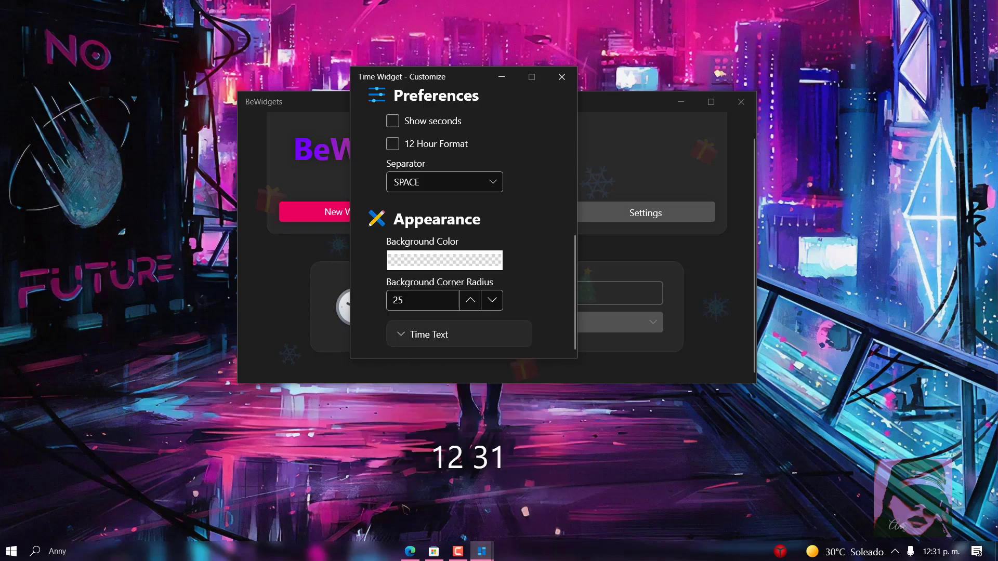
left_click(470, 303)
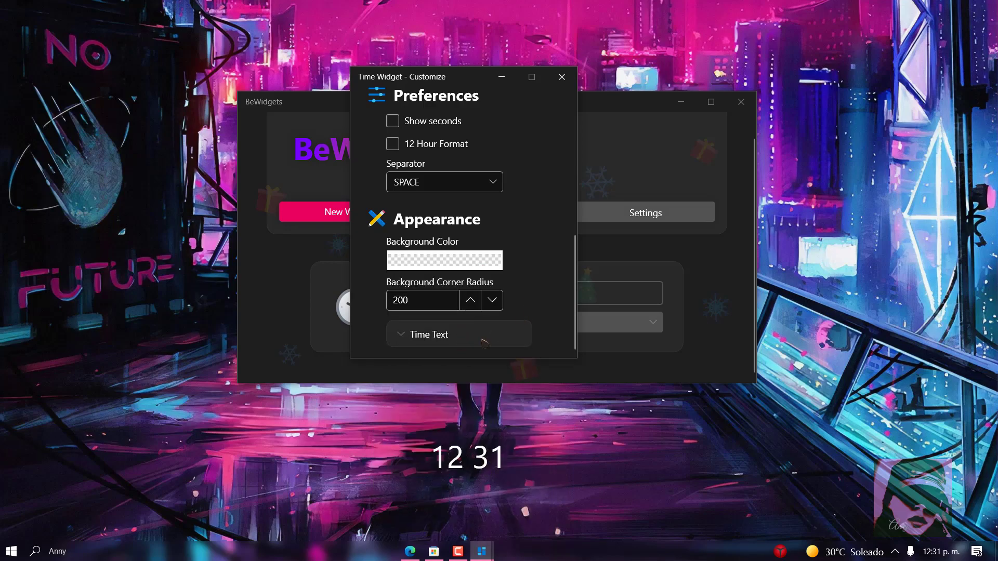
Step: Try purple and another foreground color for the Time Text, and set the color to near-white
left_click(484, 338)
scroll(537, 327, "down", 2)
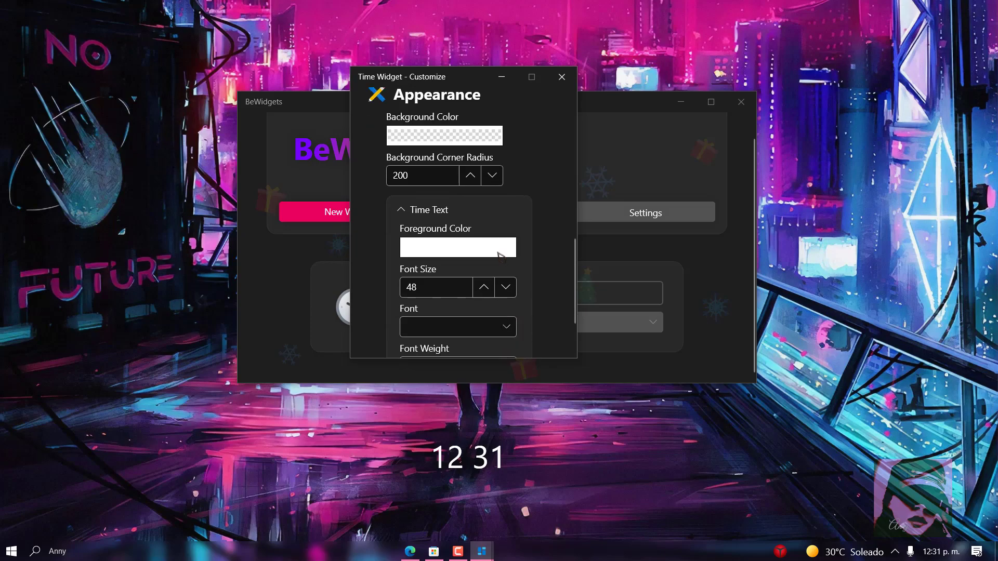
left_click(499, 255)
left_click(529, 491)
left_click(491, 249)
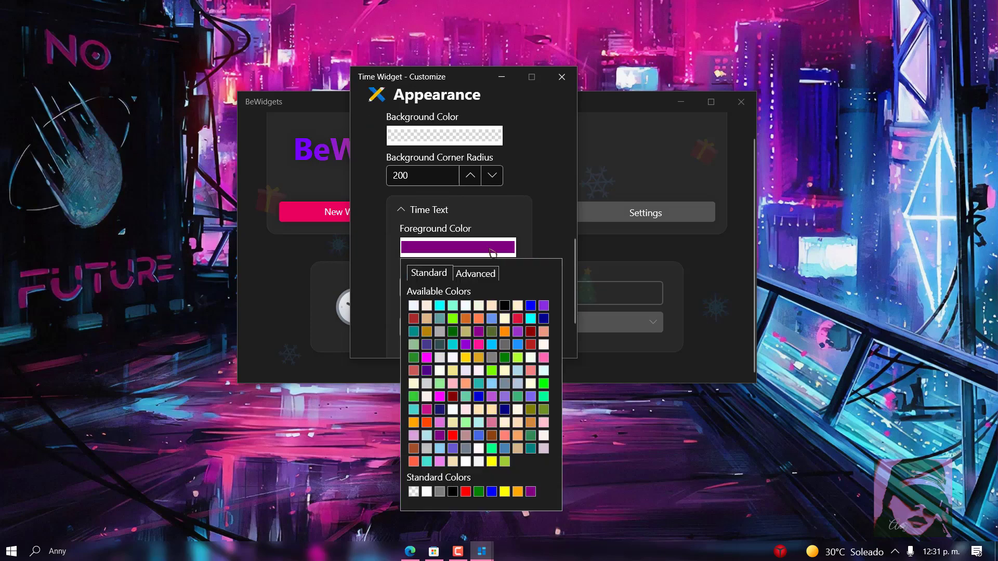
left_click(520, 320)
left_click(503, 250)
left_click(480, 347)
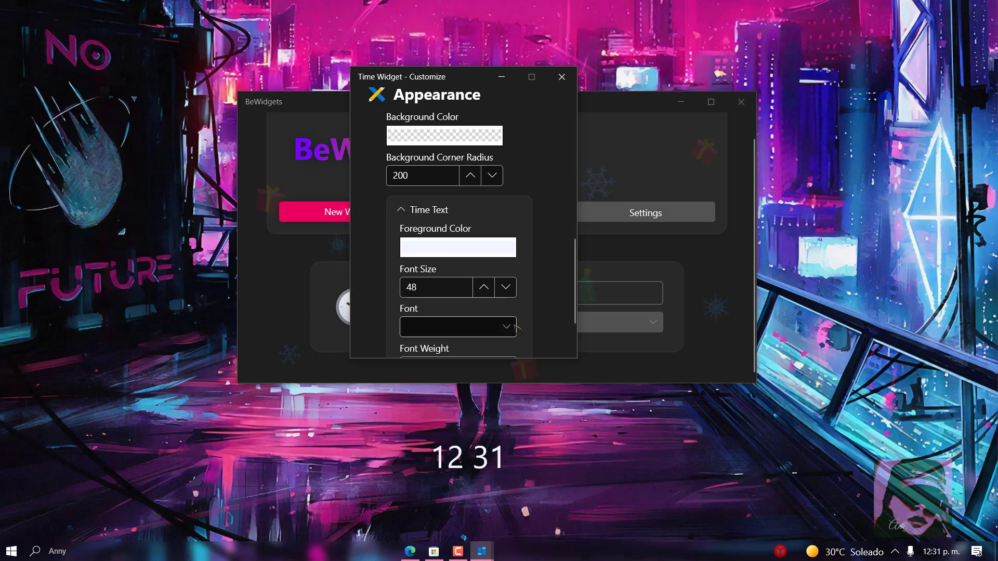
Step: Try several fonts for the clock text, including Century Gothic and a heavy Montserrat variant
left_click(515, 327)
scroll(511, 227, "down", 1)
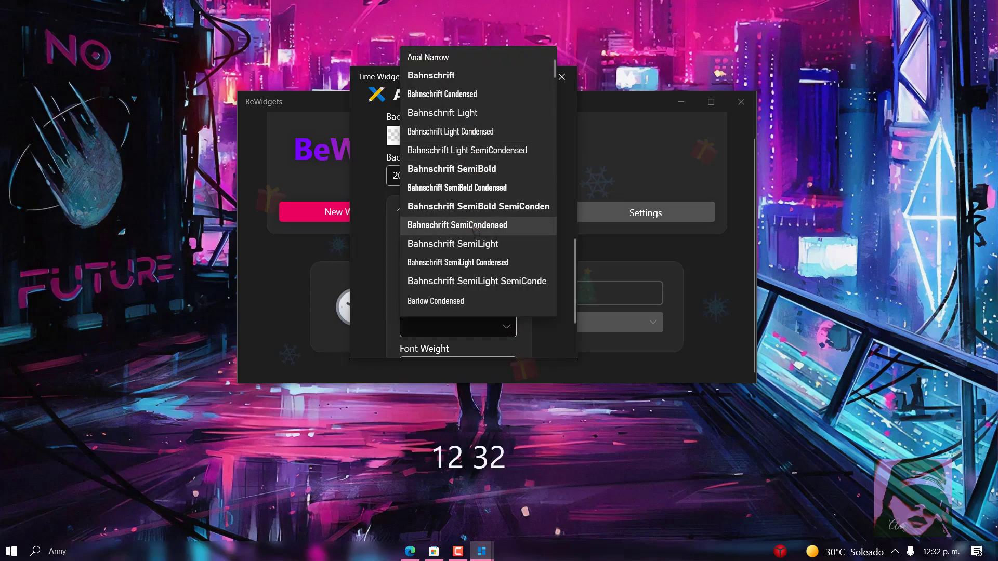
left_click(510, 206)
left_click(507, 327)
scroll(512, 266, "down", 3)
left_click(512, 281)
left_click(507, 327)
scroll(512, 234, "down", 10)
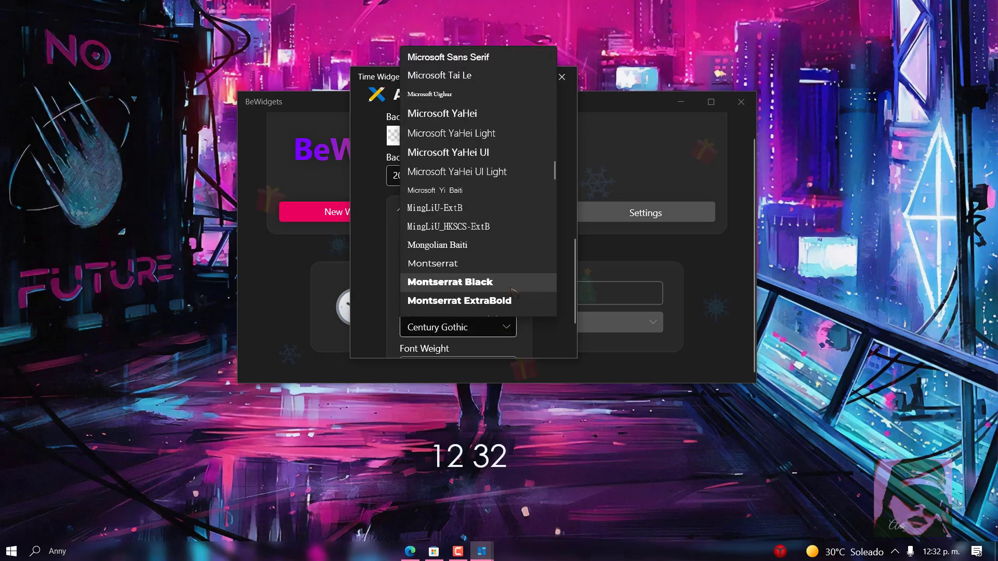
left_click(512, 297)
Step: Change the clock text to a thin, narrow font, enlarge it, and close the Time widget's customization window
left_click(514, 327)
scroll(513, 262, "up", 10)
left_click(507, 149)
scroll(499, 203, "down", 2)
left_click(491, 206)
left_click(491, 206)
left_click_drag(492, 207, 510, 208)
left_click(561, 77)
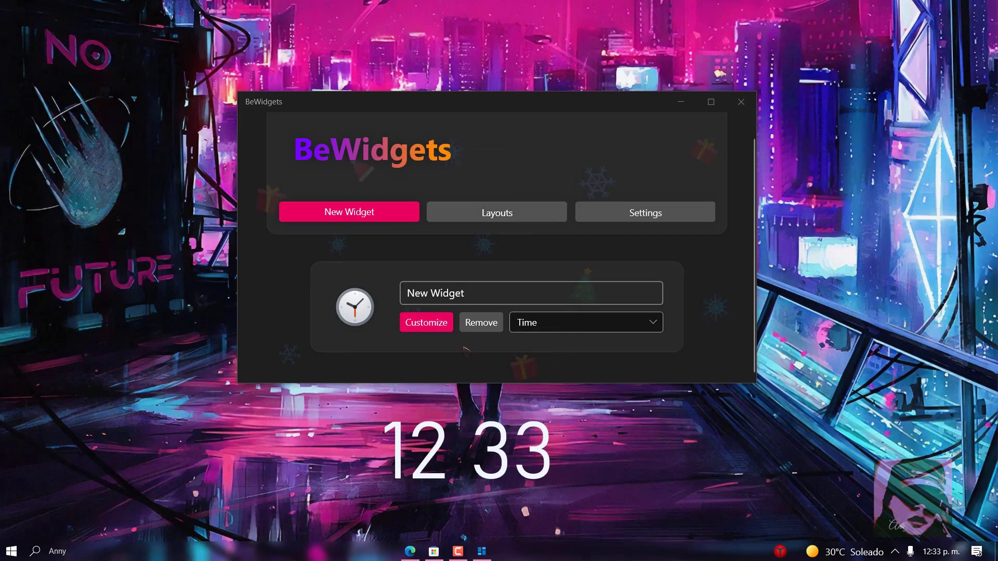
Step: Rename the Time widget as Reloj
left_click(553, 298)
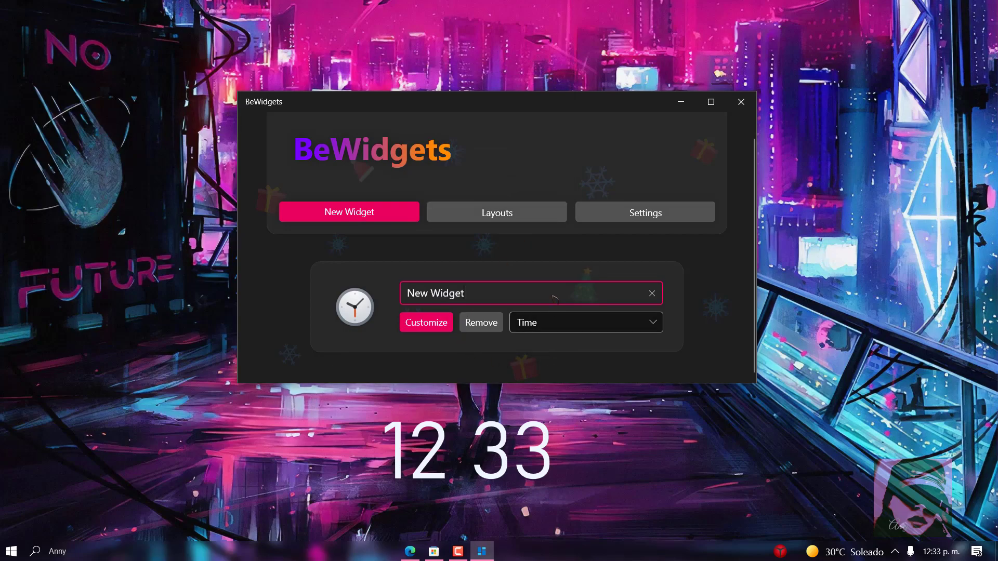
key("ctrl+a")
type("R")
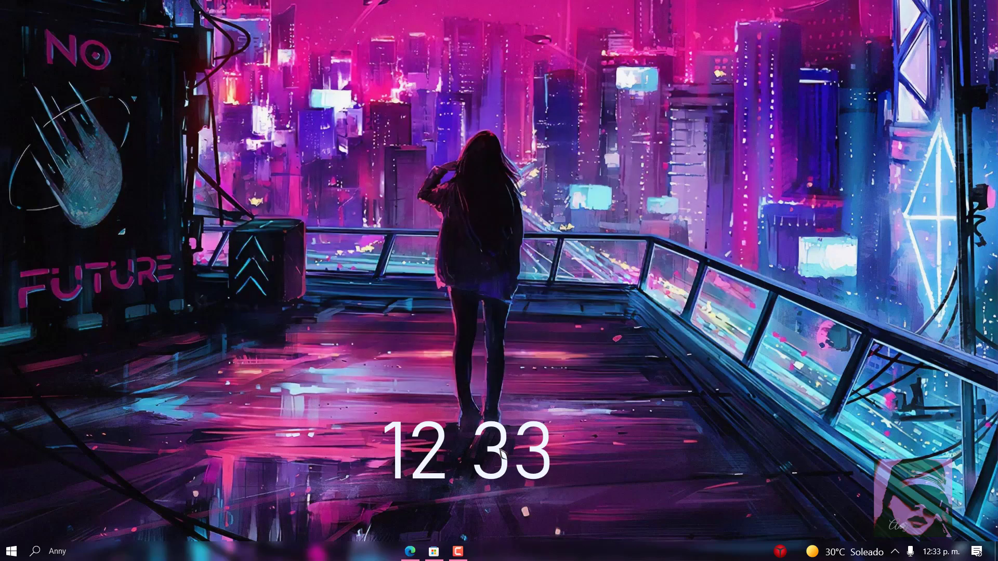
Step: Move the clock on the desktop and set its text foreground color to black
left_click_drag(508, 457, 507, 499)
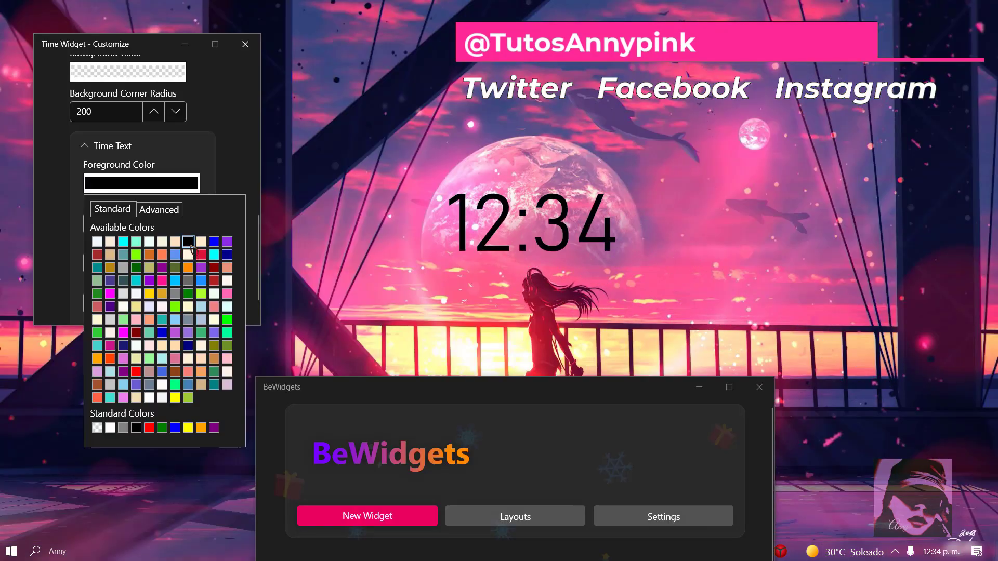
left_click(192, 249)
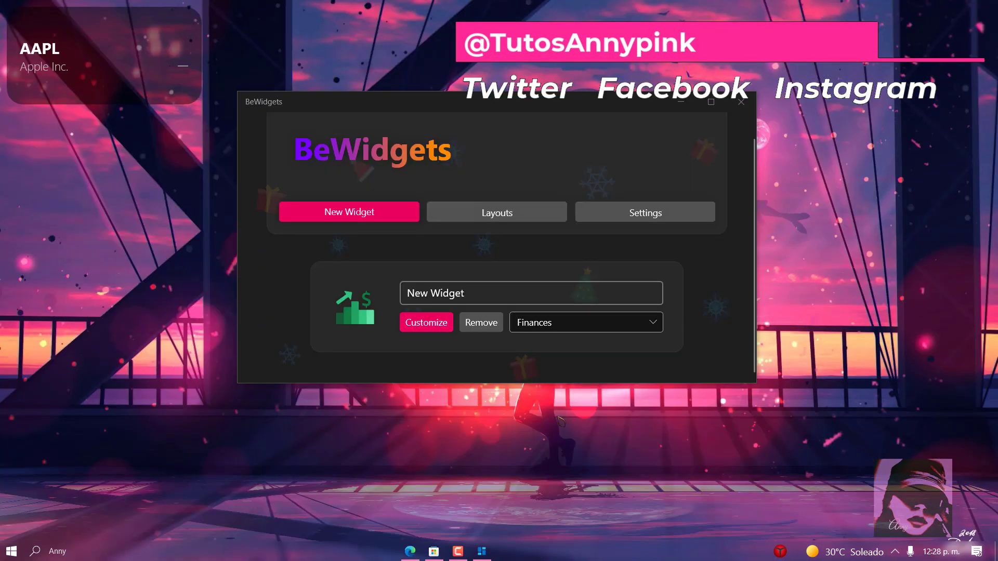
Step: Examine the widget types offered for the new Finances widget, down to Weather
left_click(591, 323)
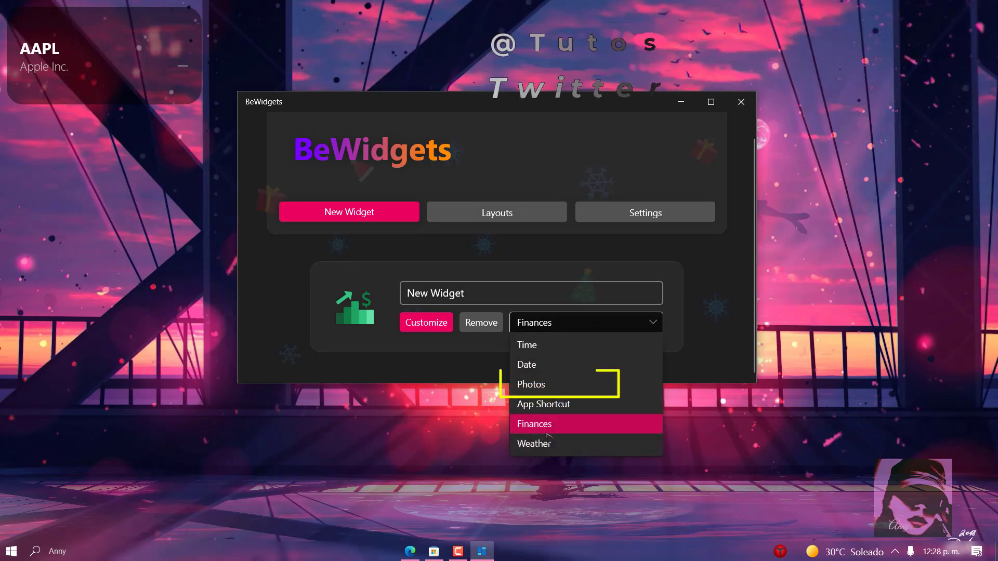
left_click(552, 444)
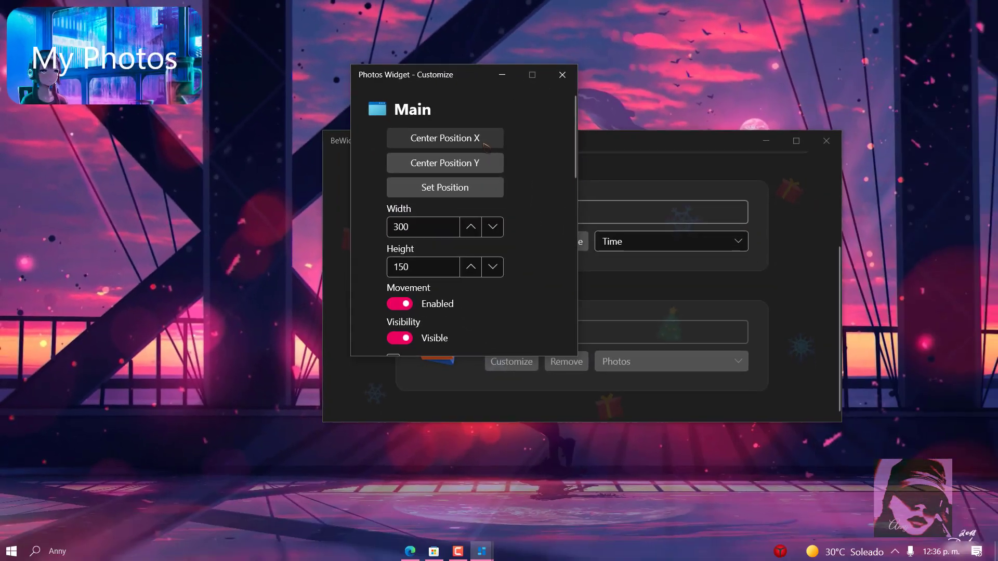
Step: Reposition the Photos widget, and set its stretch to Uniform To Fill after trying Fill and Uniform
left_click(484, 144)
scroll(463, 268, "down", 5)
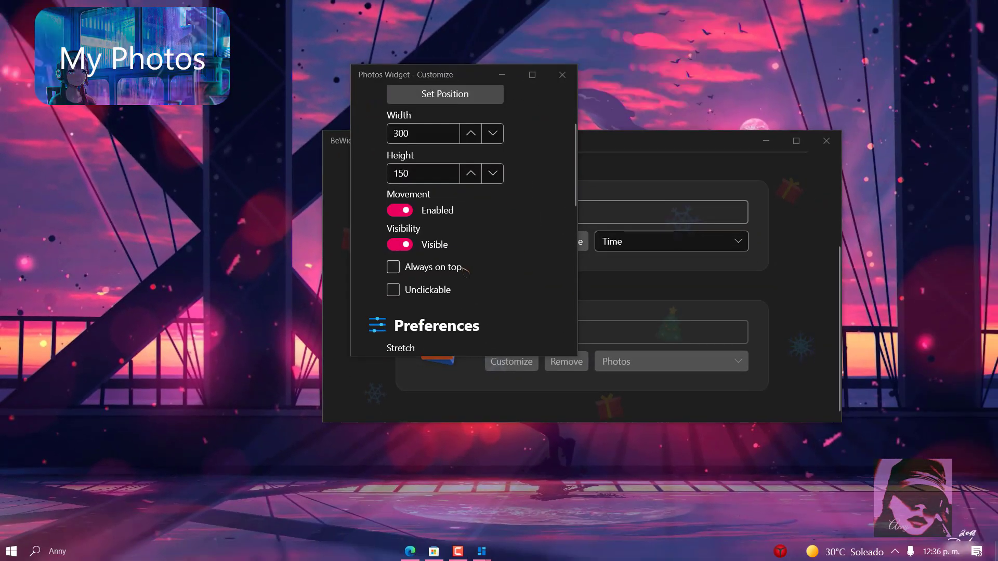
scroll(463, 268, "down", 2)
left_click(483, 211)
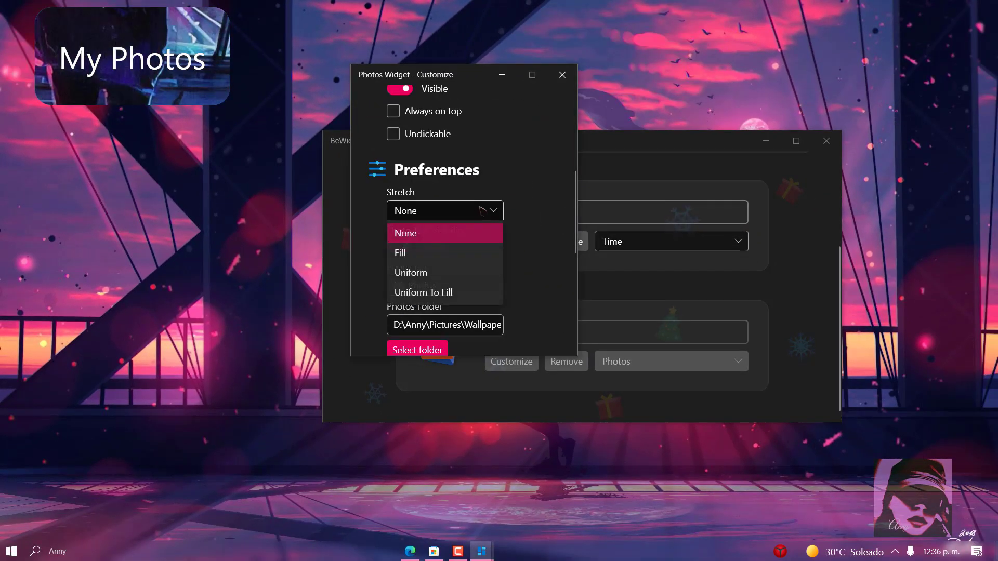
left_click(462, 253)
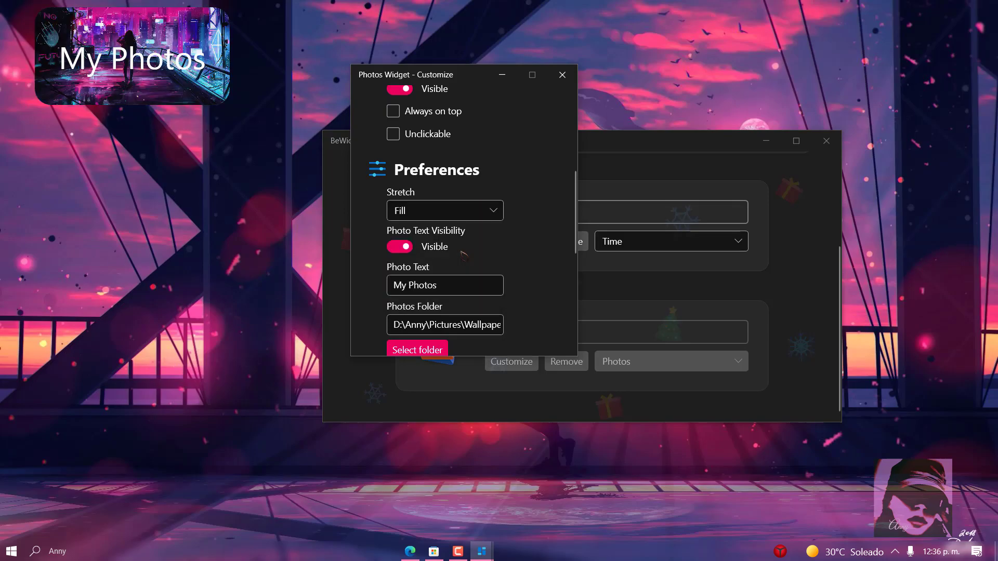
left_click(465, 221)
left_click(456, 272)
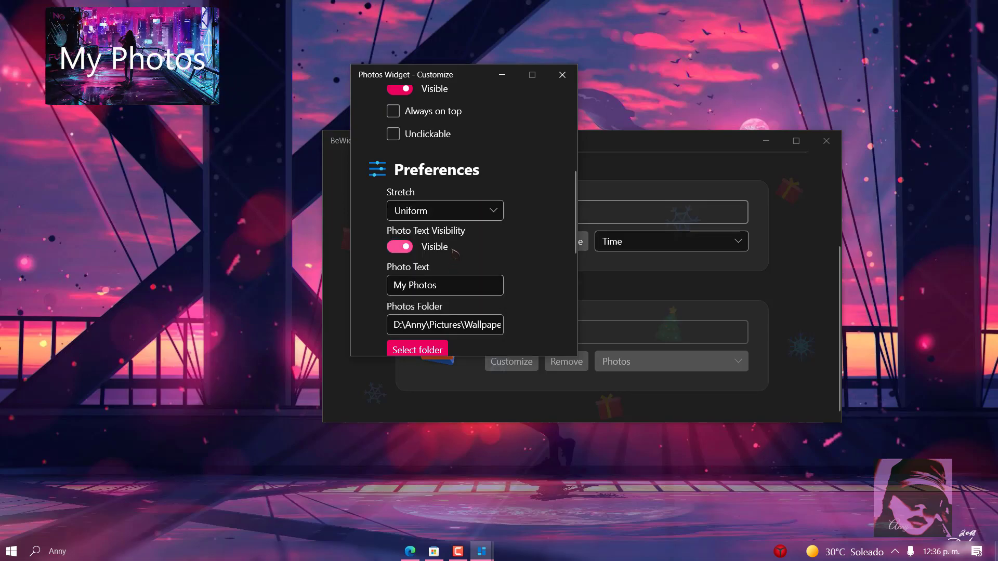
left_click(465, 213)
left_click(439, 292)
Step: Replace the Photos widget's photo text with the owner's first name
left_click(440, 290)
key("BackSpace")
key("BackSpace")
key("BackSpace")
key("BackSpace")
type("Anny")
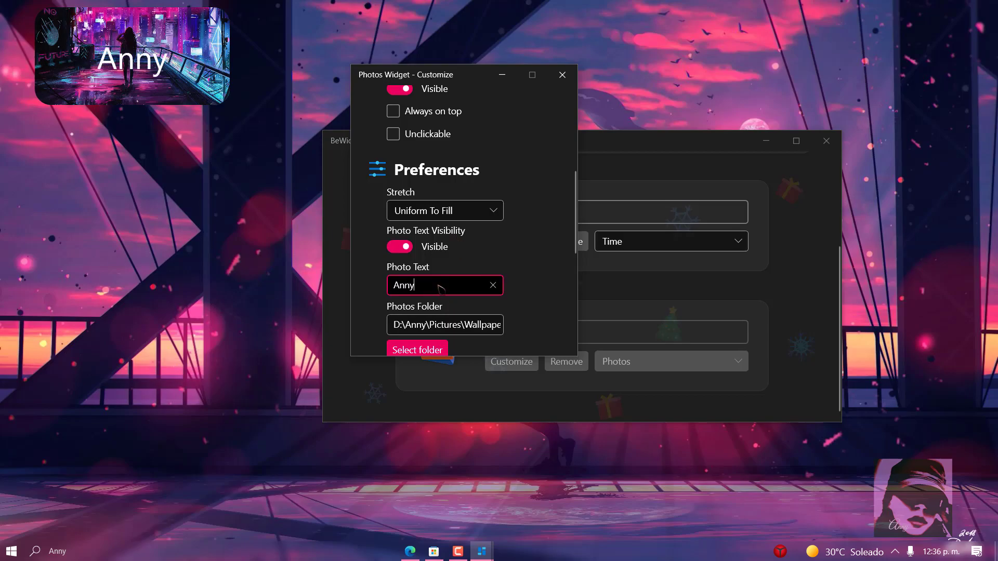
Step: Open the folder picker for the Photos widget's source folder and close it without choosing a folder
scroll(439, 290, "down", 3)
left_click(419, 258)
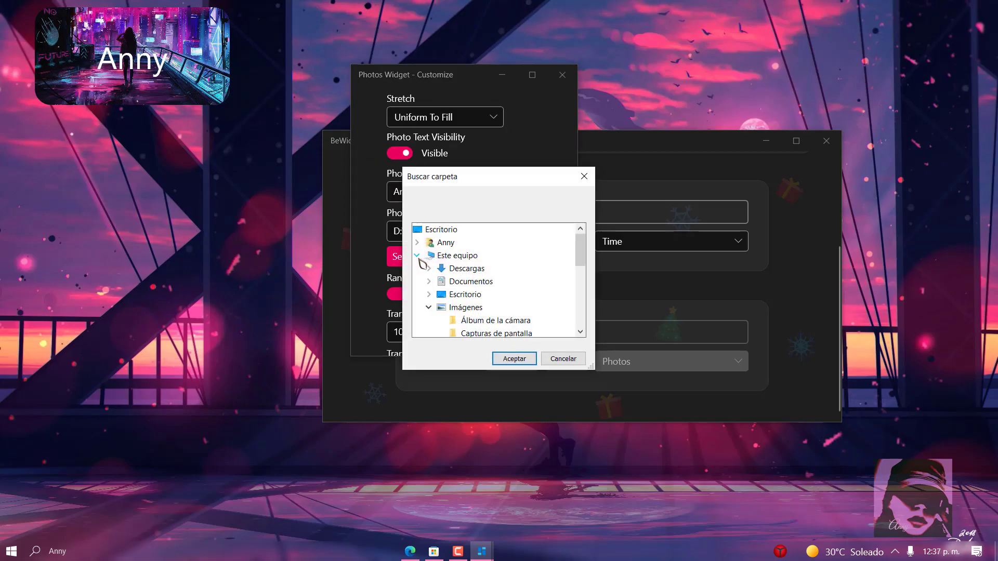
left_click(584, 176)
Step: Turn off random sorting of photos and check the transition type choices
scroll(494, 274, "down", 1)
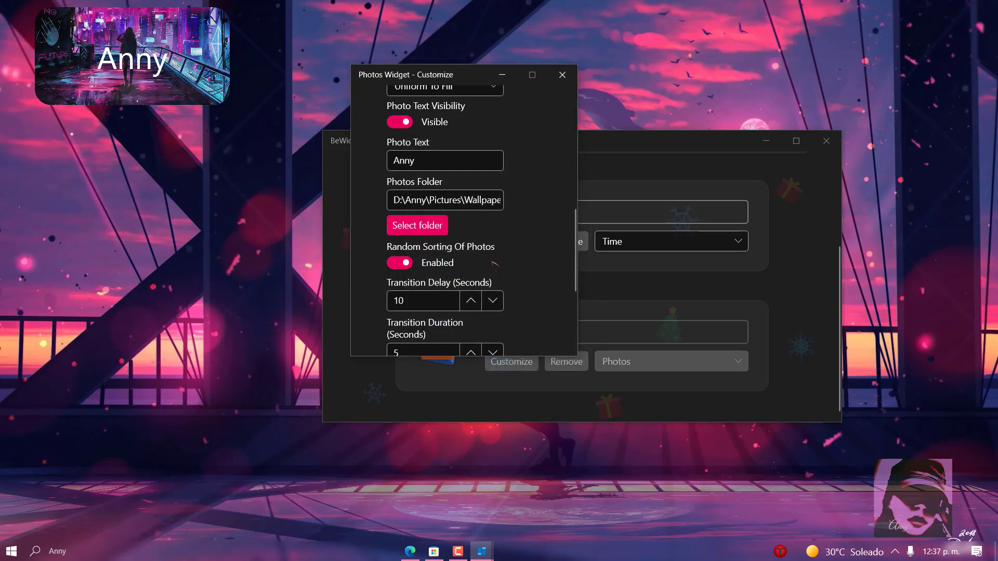
left_click(401, 263)
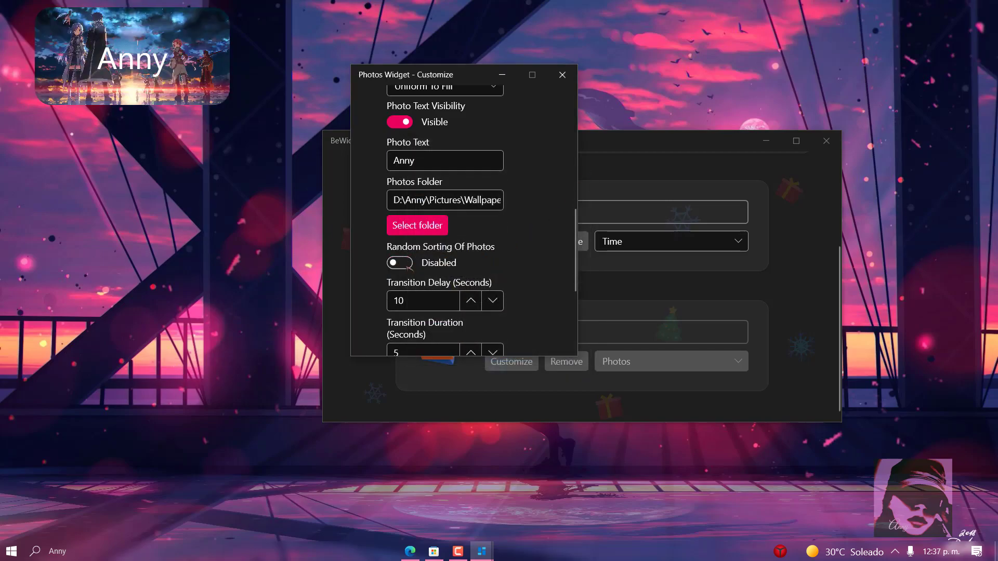
scroll(489, 257, "down", 3)
left_click(498, 254)
left_click(530, 259)
scroll(529, 270, "down", 1)
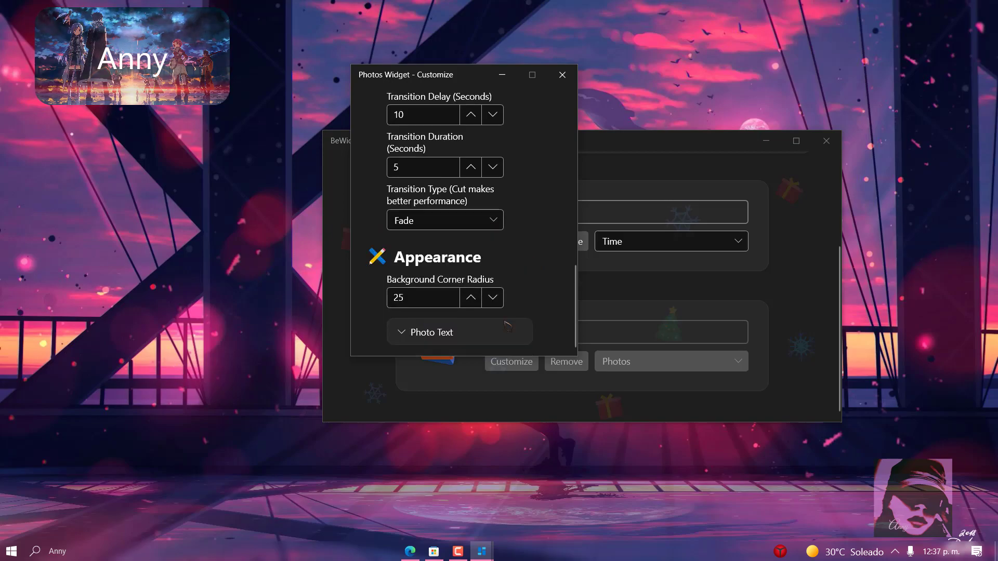
Step: Set the Photos widget's background corner radius to 30
left_click(488, 301)
left_click(471, 299)
left_click(492, 303)
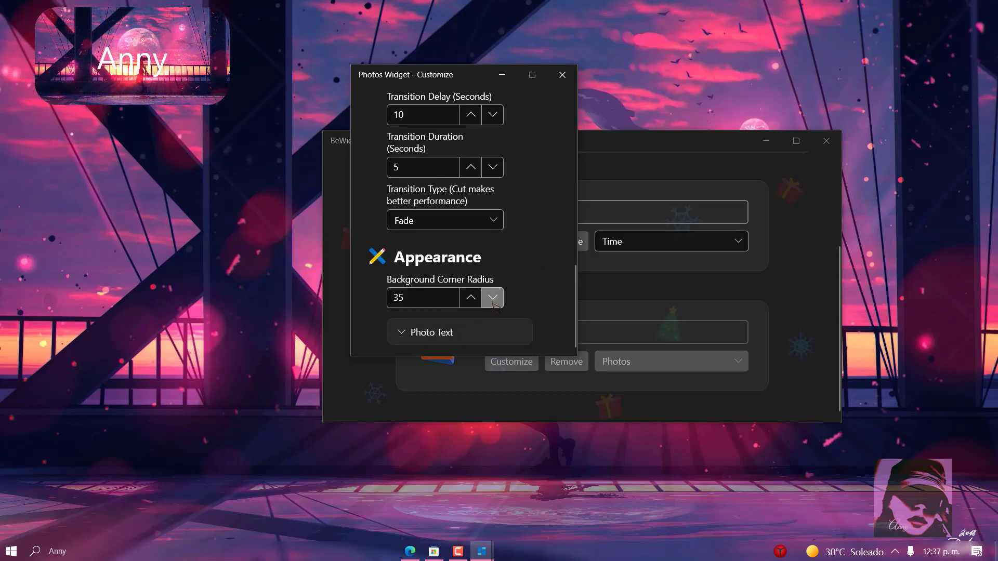
left_click(492, 297)
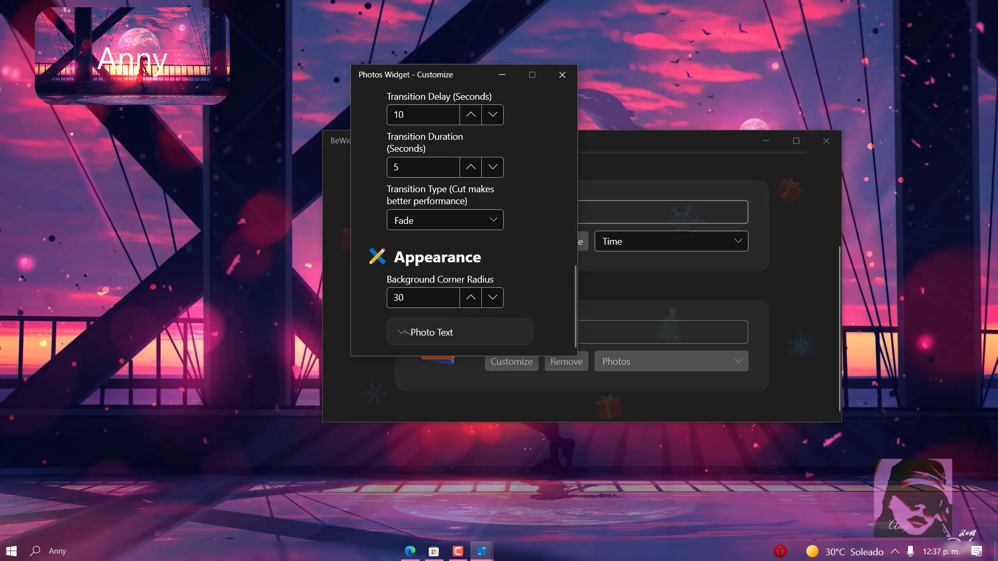
Step: Expand the Photo Text appearance settings and set the foreground color to near-white
left_click(432, 333)
scroll(440, 332, "down", 3)
left_click(446, 163)
left_click(505, 218)
left_click(499, 162)
left_click(499, 163)
left_click(499, 161)
left_click(414, 219)
Step: Go through the photo text's font weight and style choices, using Medium weight and Normal style
left_click(494, 286)
left_click(494, 286)
left_click(458, 281)
left_click(423, 323)
left_click(458, 281)
left_click(424, 381)
left_click(458, 322)
left_click(458, 359)
Step: Set the photo text's font to Arial Narrow
scroll(474, 323, "up", 1)
left_click(479, 245)
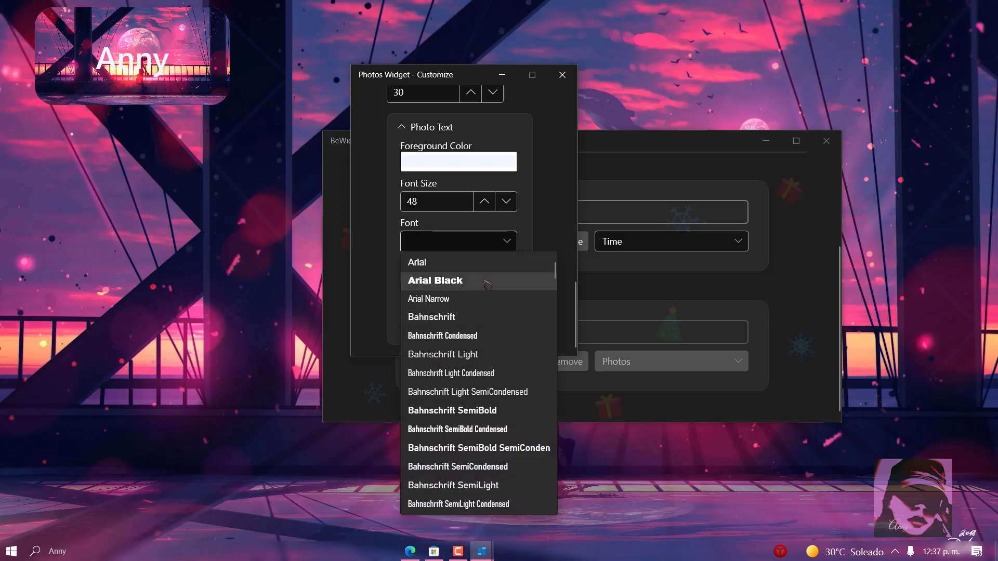
left_click(451, 373)
Step: Hide the photo text on the Photos widget and close its customization window
scroll(544, 233, "up", 6)
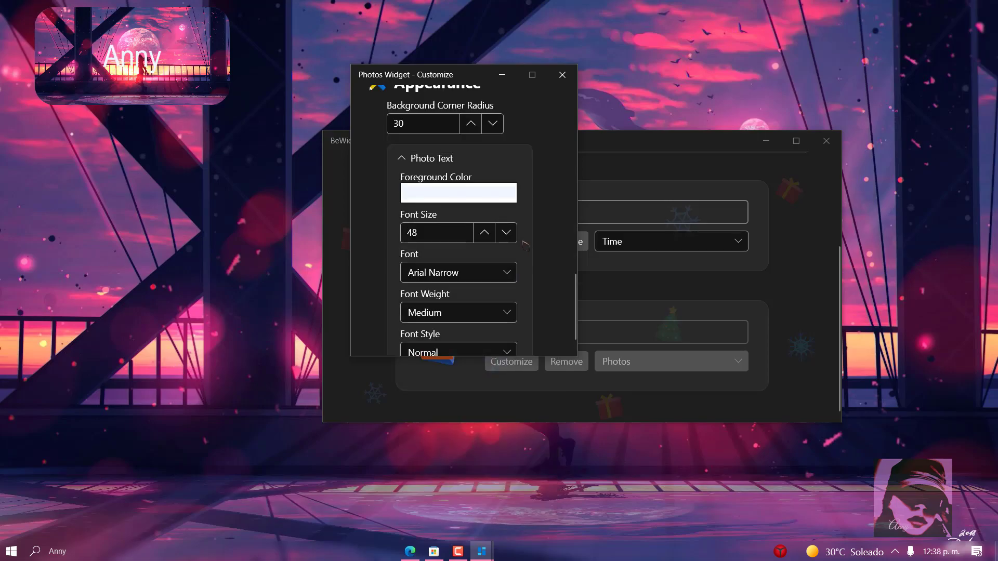
scroll(544, 232, "up", 5)
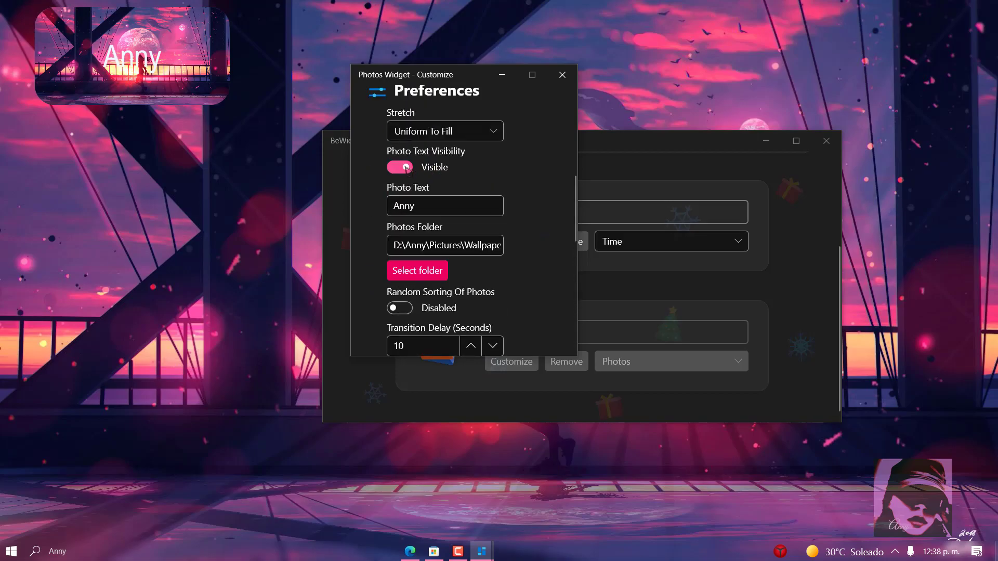
left_click(407, 167)
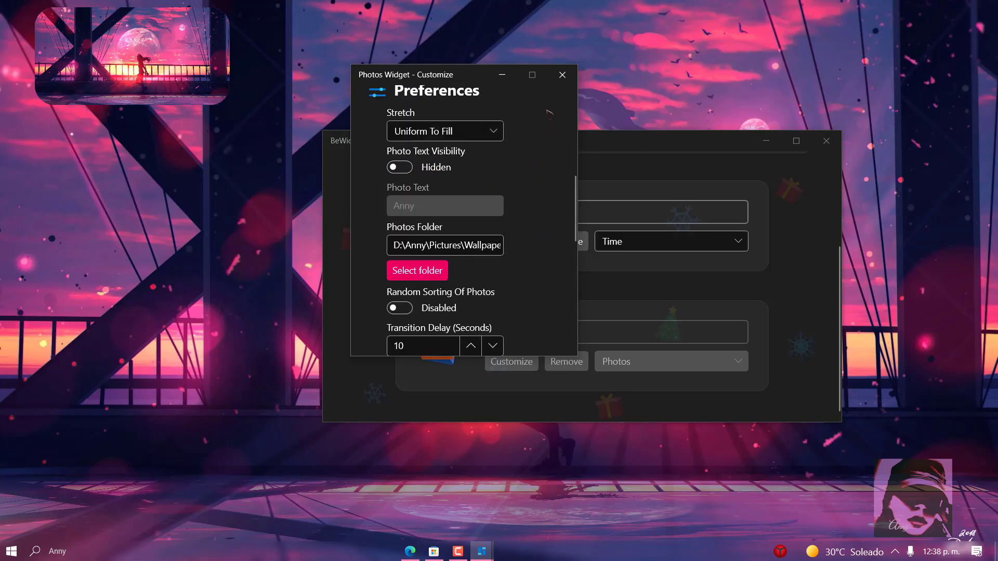
left_click(562, 74)
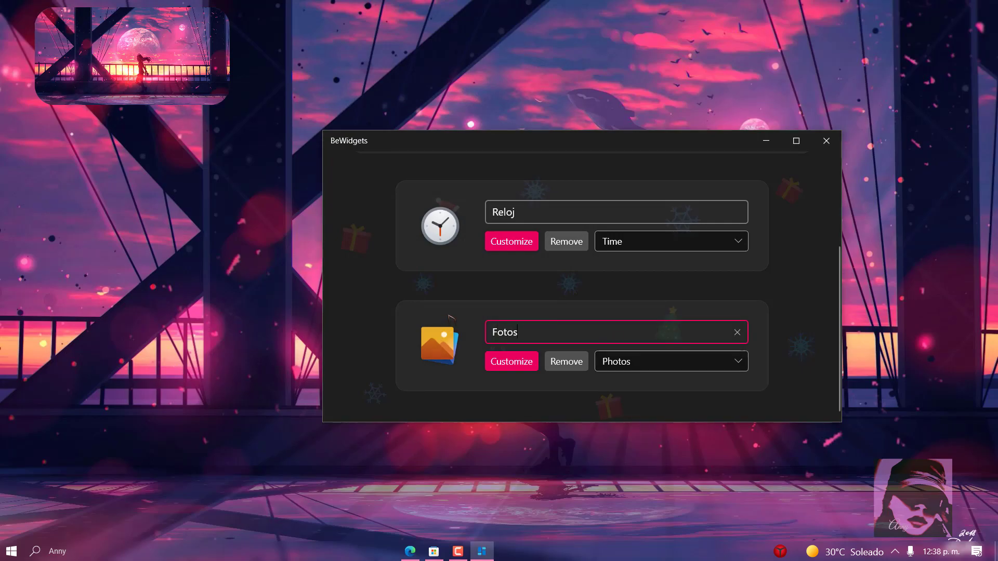
Step: Add another new widget and set its type to App Shortcut
scroll(796, 335, "up", 2)
scroll(624, 292, "down", 2)
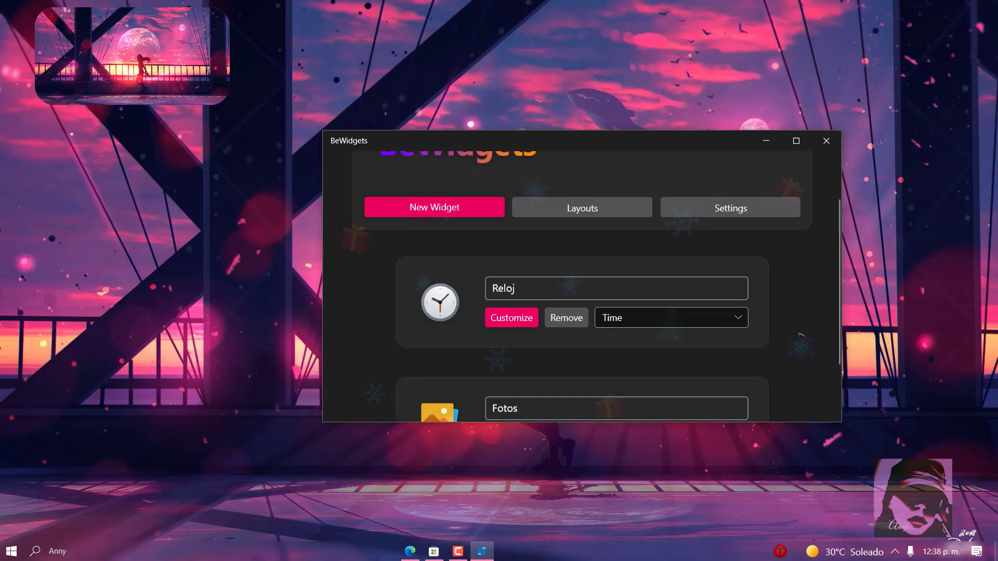
scroll(450, 256, "up", 2)
left_click(439, 243)
scroll(551, 333, "down", 5)
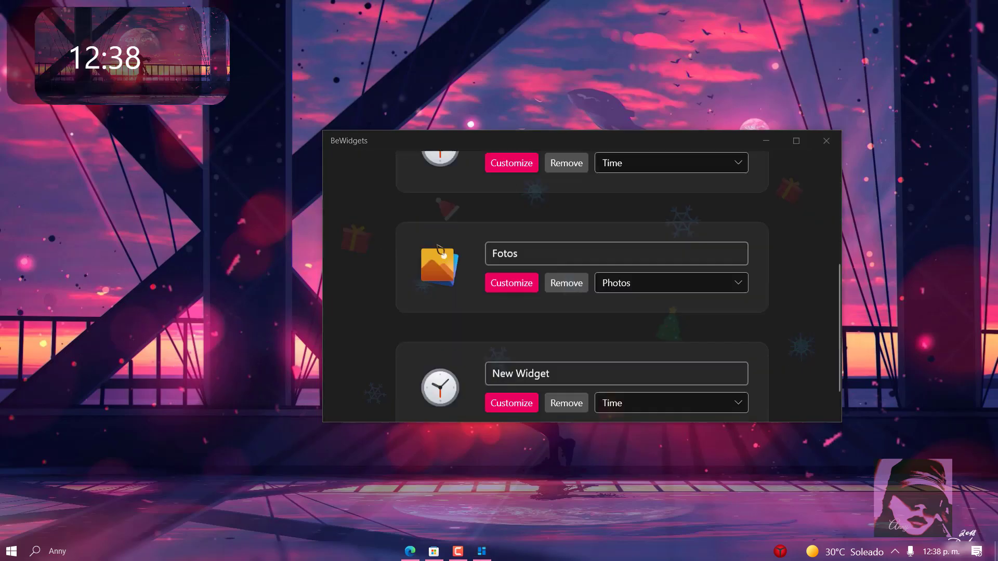
left_click(710, 364)
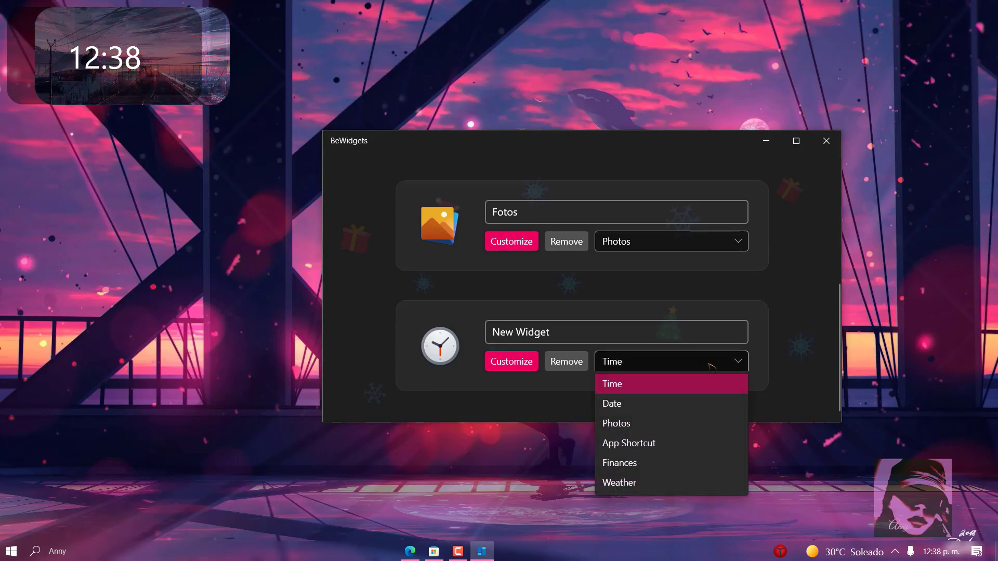
left_click(678, 447)
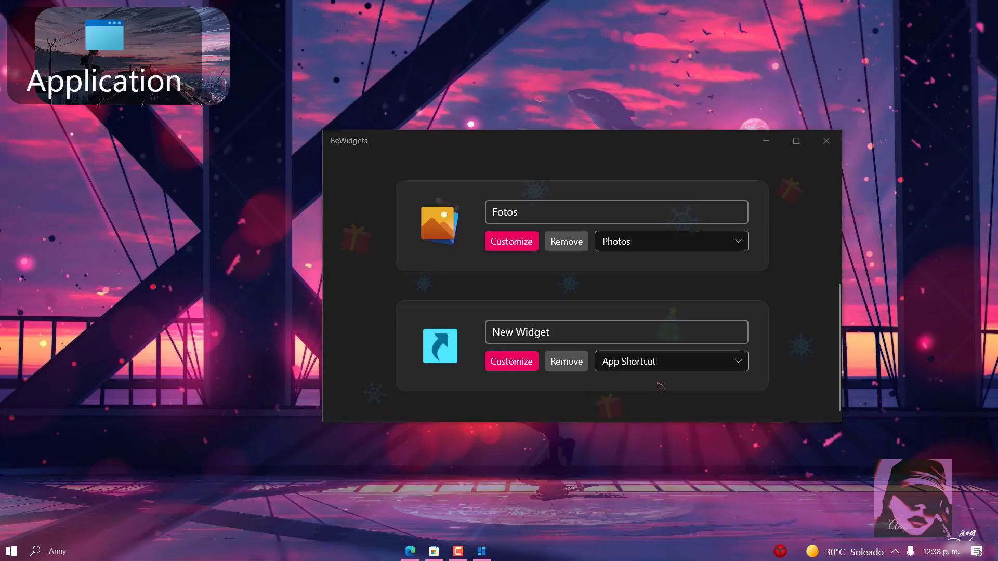
Step: Open the App Shortcut widget's customization and select Photoshop from the Adobe Photoshop 2021 folder as its application
left_click(513, 363)
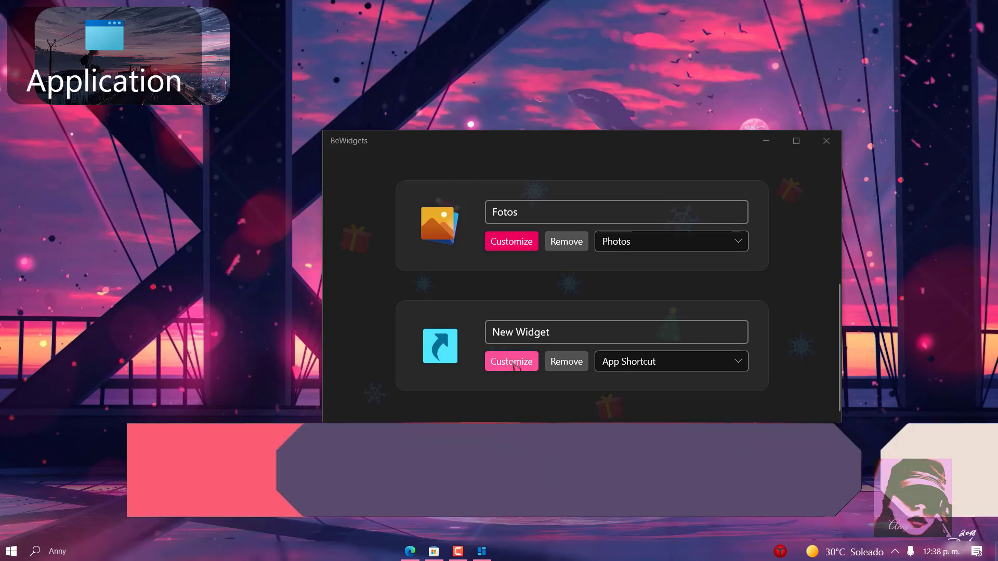
left_click_drag(141, 45, 426, 73)
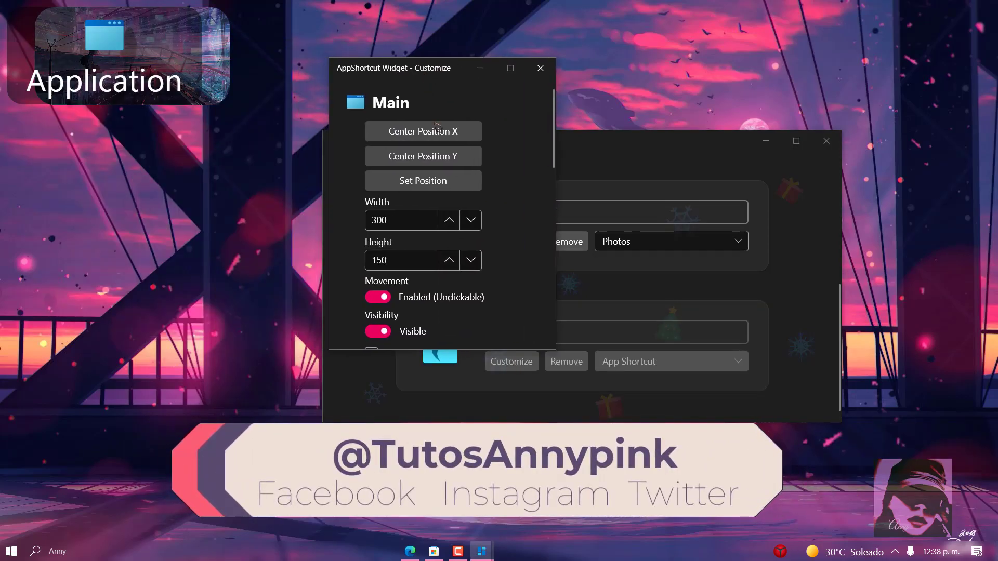
scroll(491, 218, "down", 3)
scroll(503, 242, "down", 5)
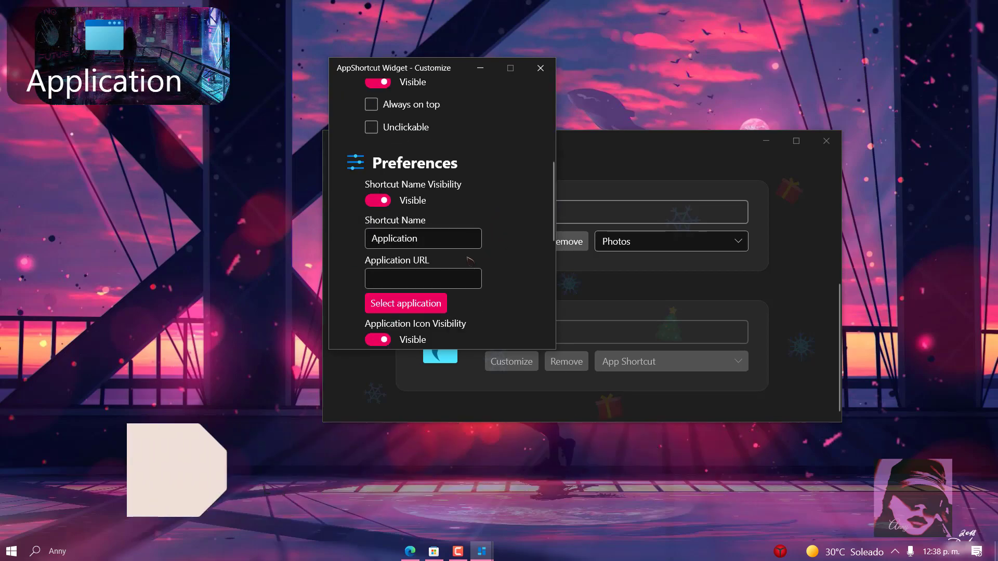
scroll(449, 269, "down", 1)
left_click(440, 253)
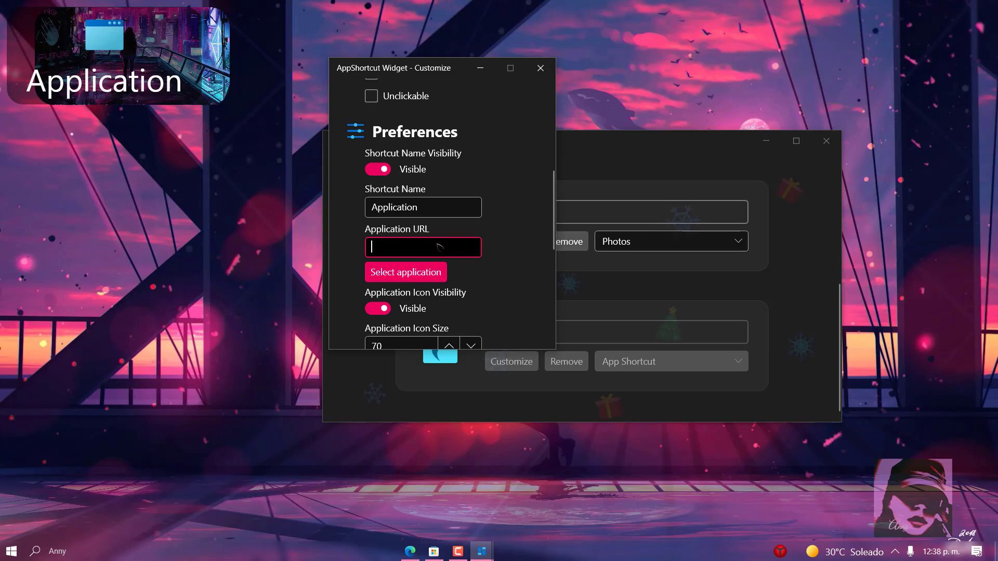
left_click(426, 274)
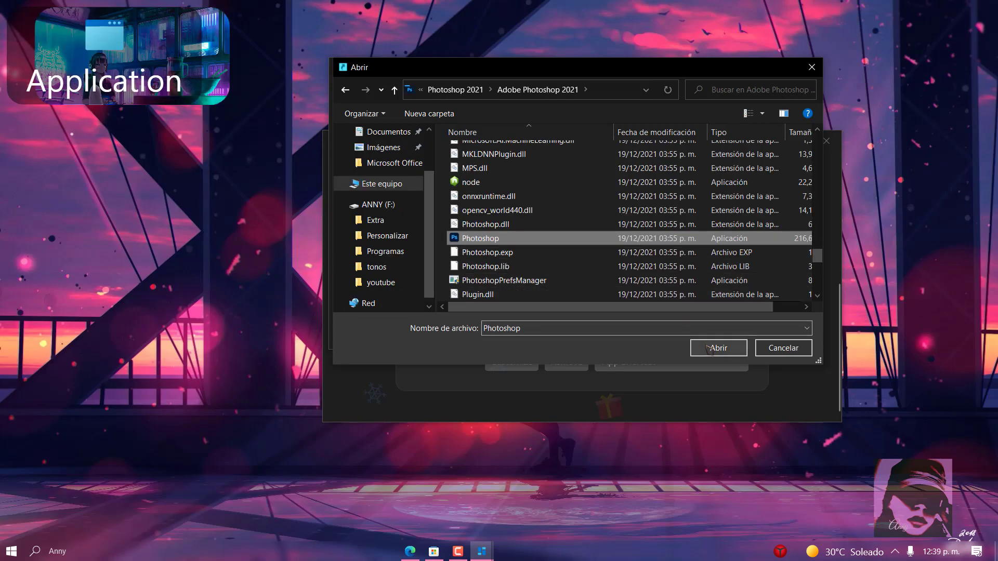
left_click(708, 348)
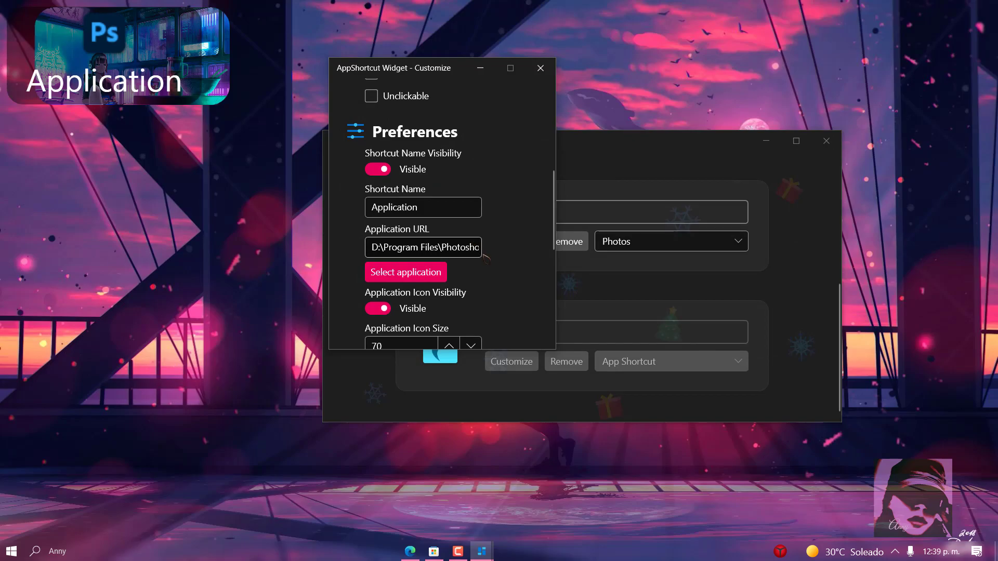
Step: Set the shortcut's application icon size to 65
scroll(519, 263, "down", 3)
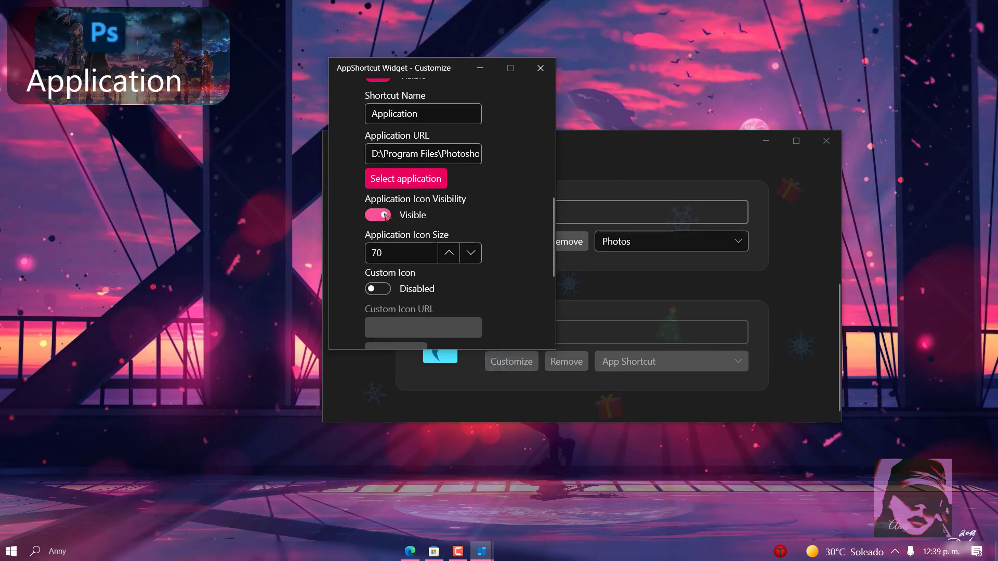
left_click(448, 257)
left_click(469, 257)
left_click(457, 257)
Step: Enable the shortcut's custom icon and load the white robot image from the iconos ico folder in Personalizar
left_click(378, 288)
scroll(407, 306, "down", 2)
left_click(400, 291)
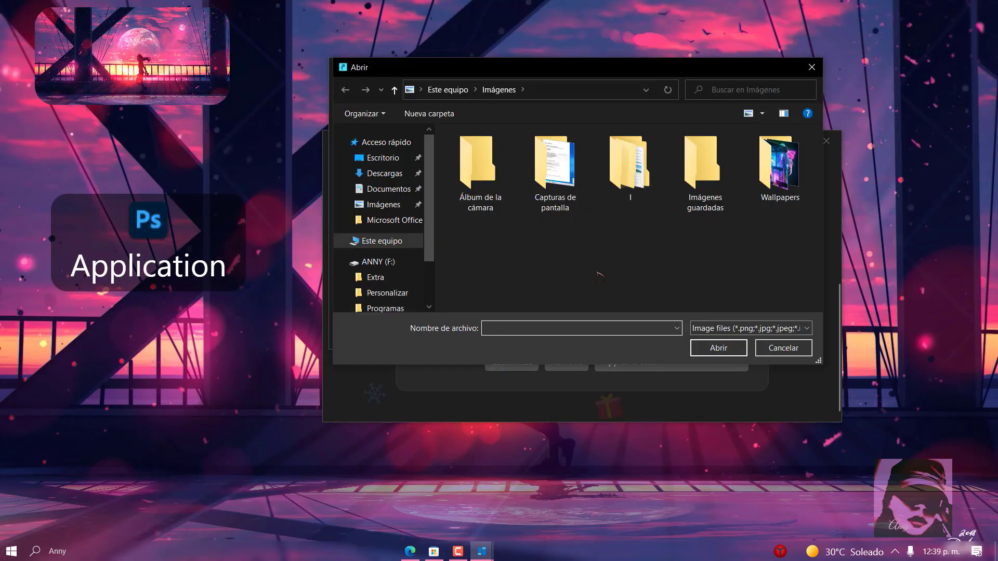
left_click(401, 267)
double_click(499, 165)
double_click(503, 152)
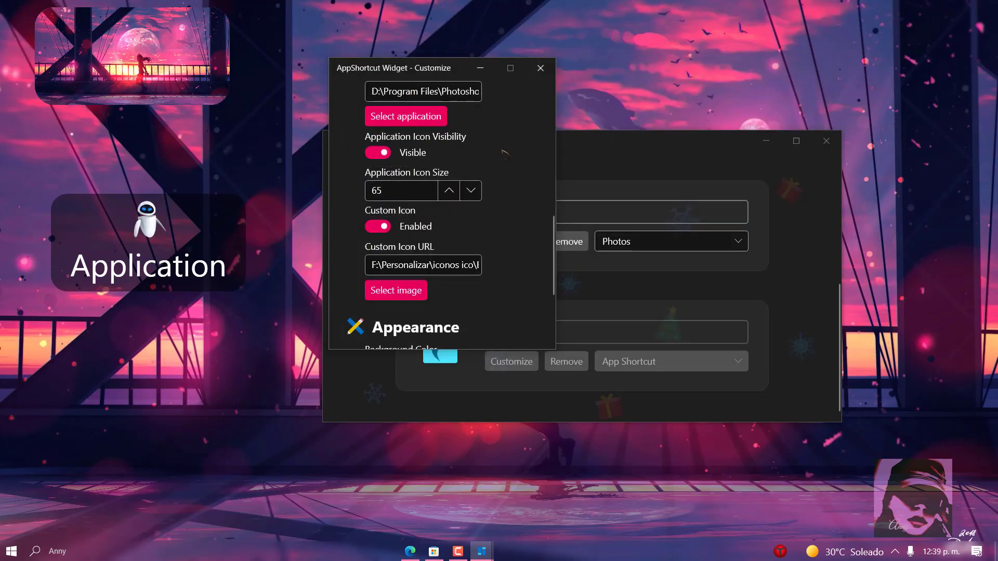
Step: Pick a background color for the App Shortcut widget from the available colors in its Appearance settings
scroll(489, 283, "down", 3)
left_click(445, 276)
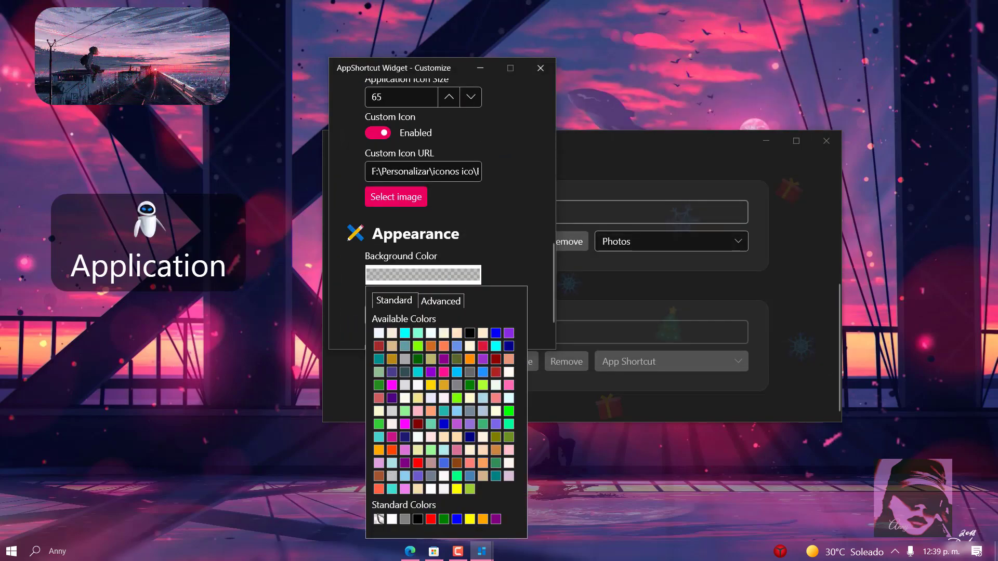
left_click(400, 368)
scroll(491, 291, "down", 2)
left_click(488, 324)
scroll(494, 292, "down", 4)
Step: Set the shortcut name to PS with its visibility hidden, and put away the customization and main windows
scroll(501, 289, "up", 9)
left_click_drag(436, 216, 289, 227)
type("PS")
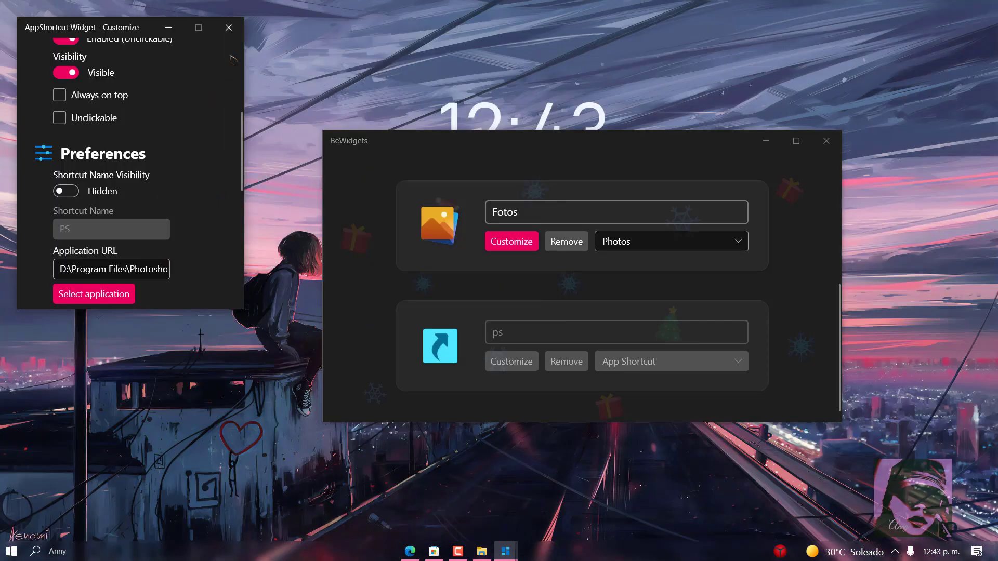
left_click(228, 27)
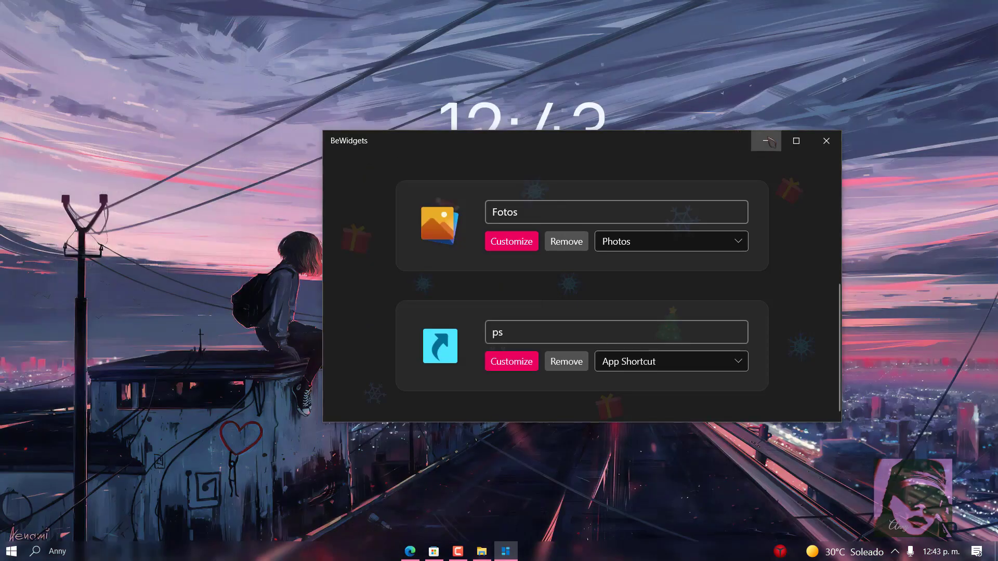
left_click(766, 141)
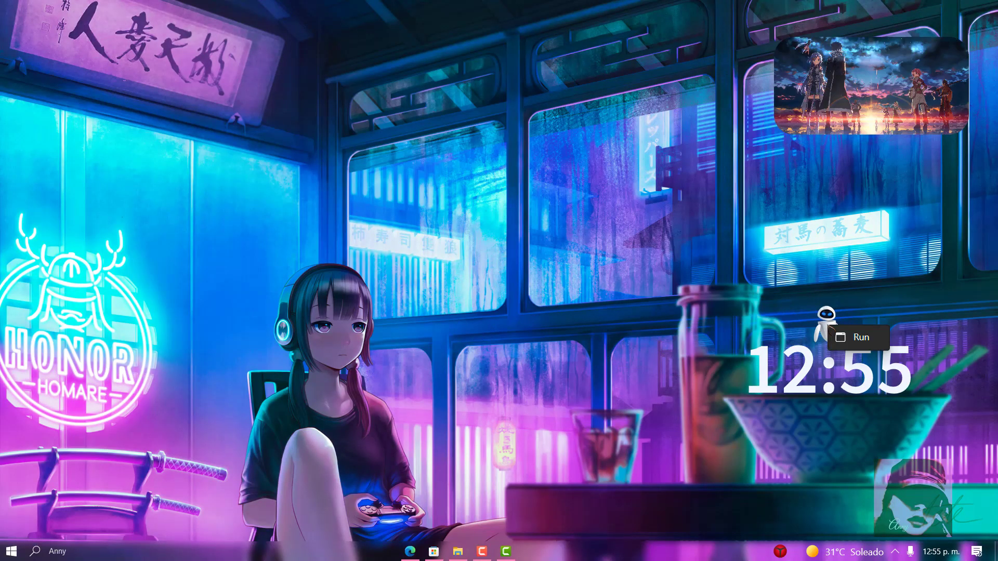
Step: Run the robot-icon shortcut widget on the desktop to launch Photoshop
left_click(848, 341)
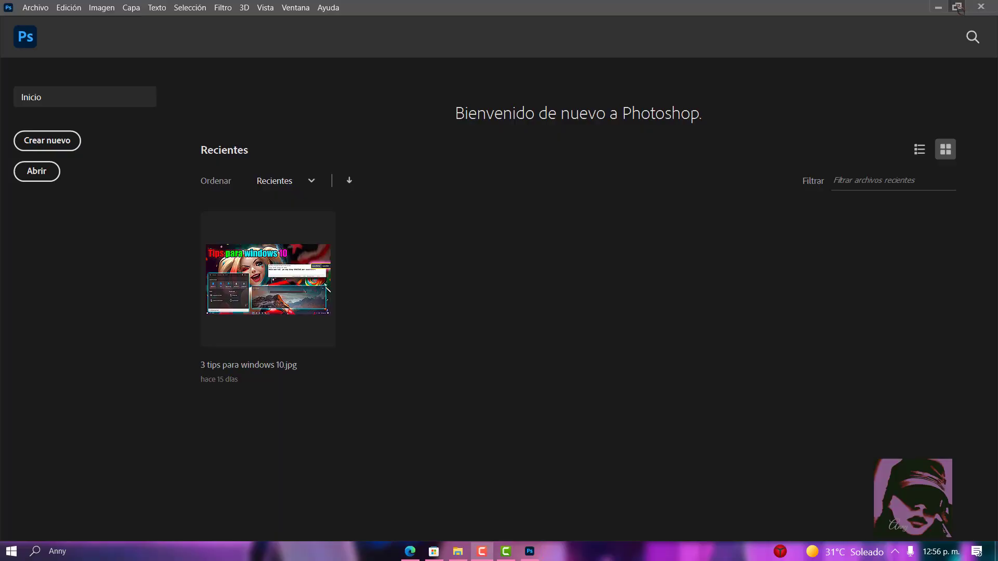
left_click(909, 24)
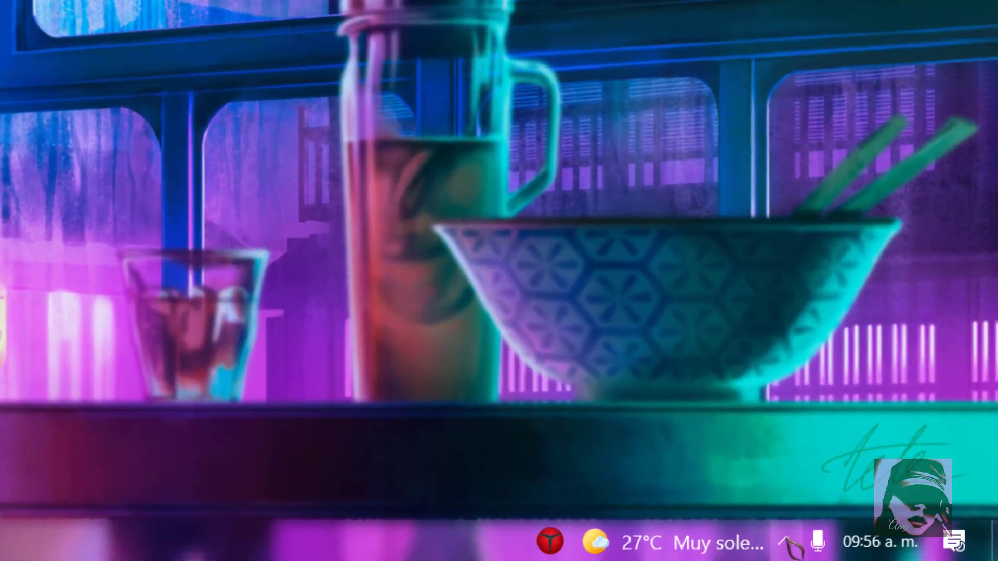
Step: Bring up the BeWidgets main window from the system tray and close it
left_click(784, 544)
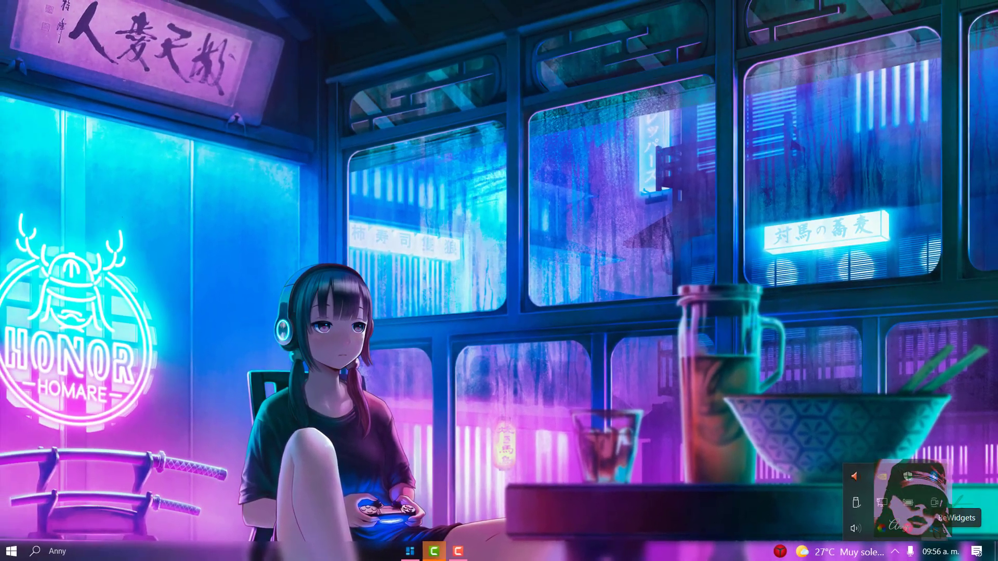
left_click(882, 502)
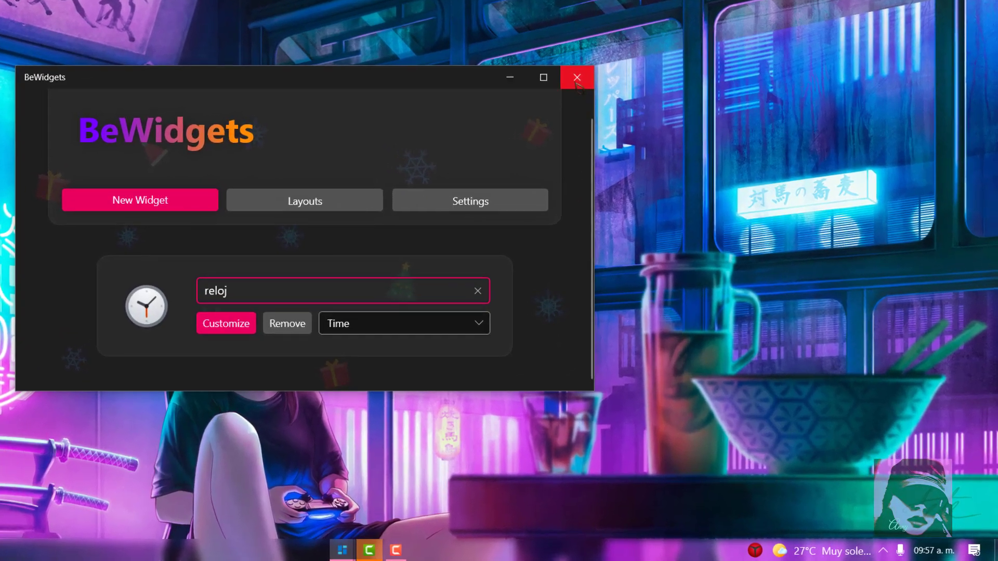
left_click(620, 127)
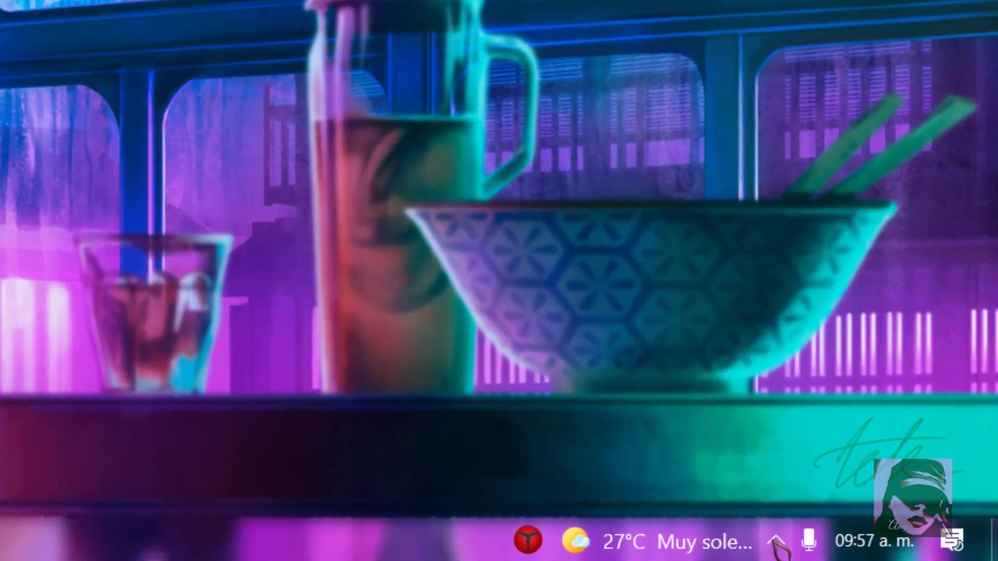
Step: Exit BeWidgets completely from its system tray icon
left_click(821, 545)
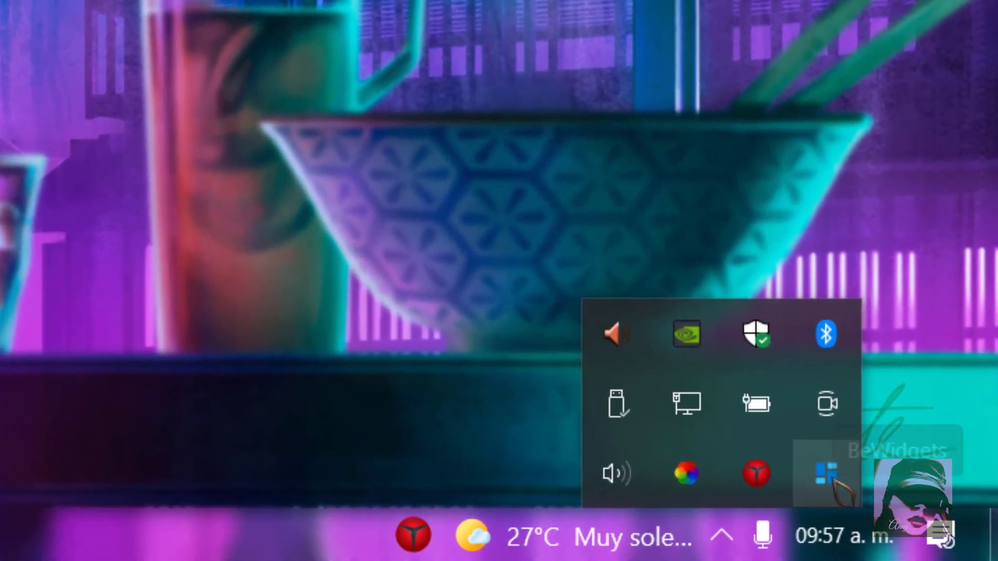
right_click(890, 508)
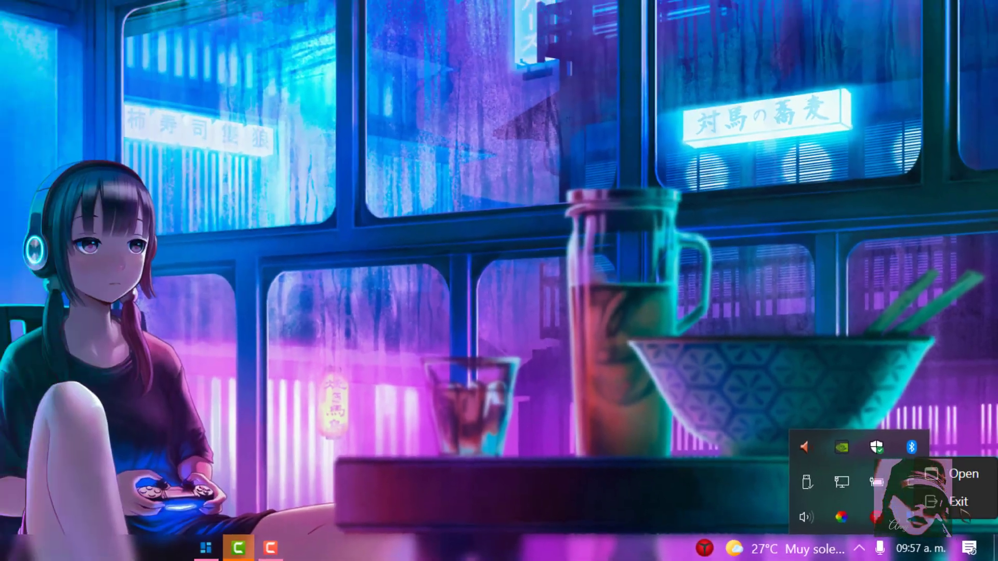
left_click(916, 440)
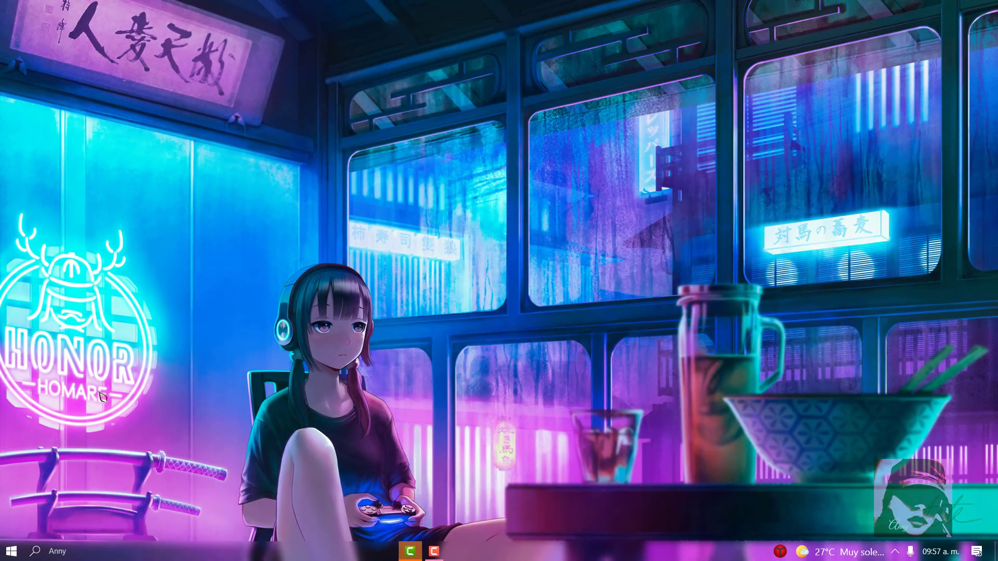
Step: Uninstall BeWidgets through Aplicaciones y características in the Windows settings
right_click(12, 552)
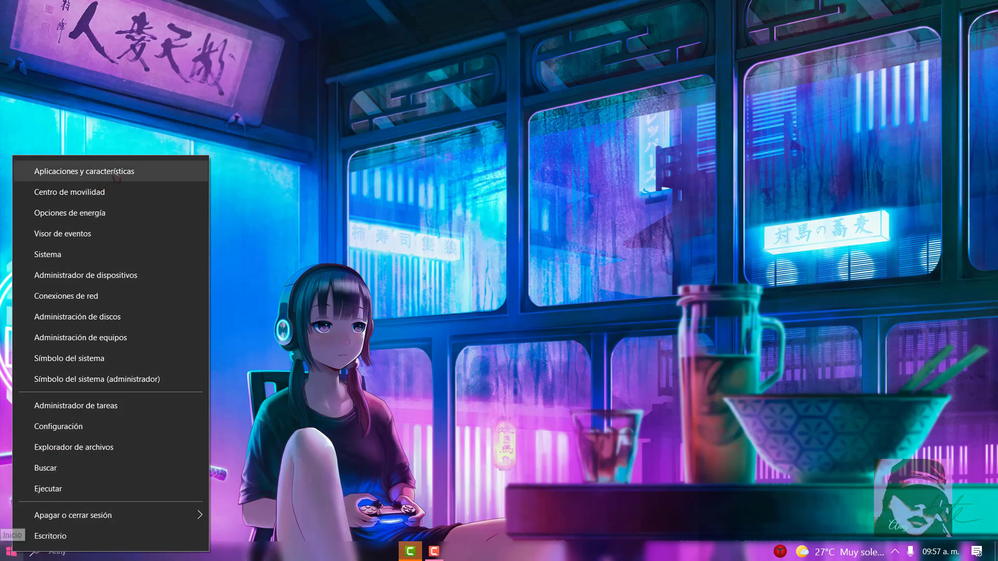
left_click(137, 172)
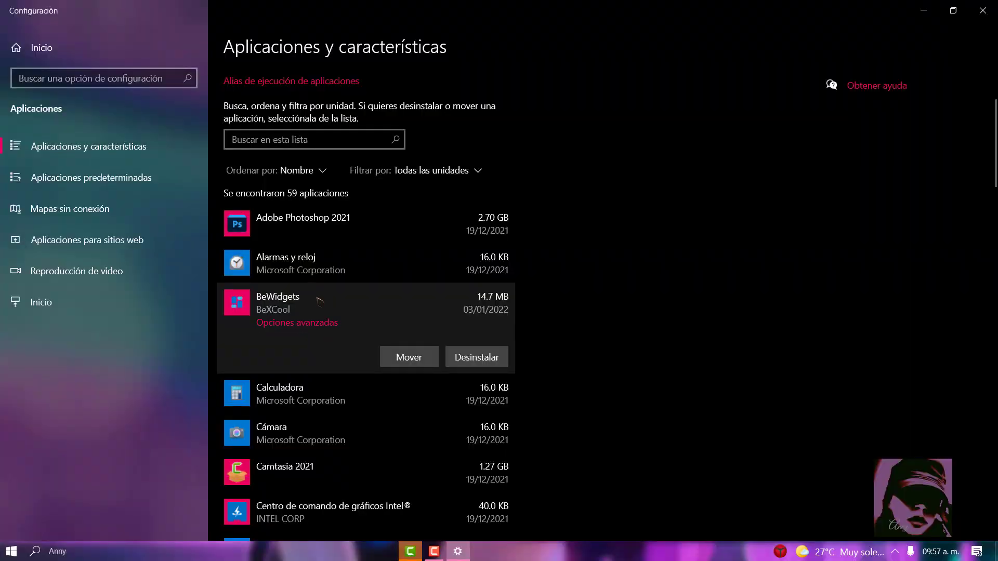
left_click(485, 358)
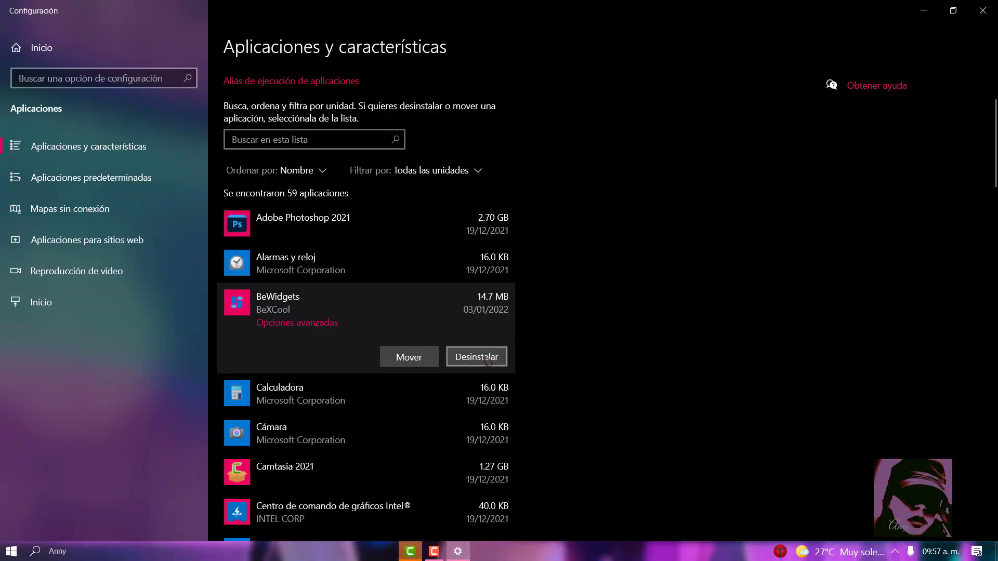
left_click(535, 326)
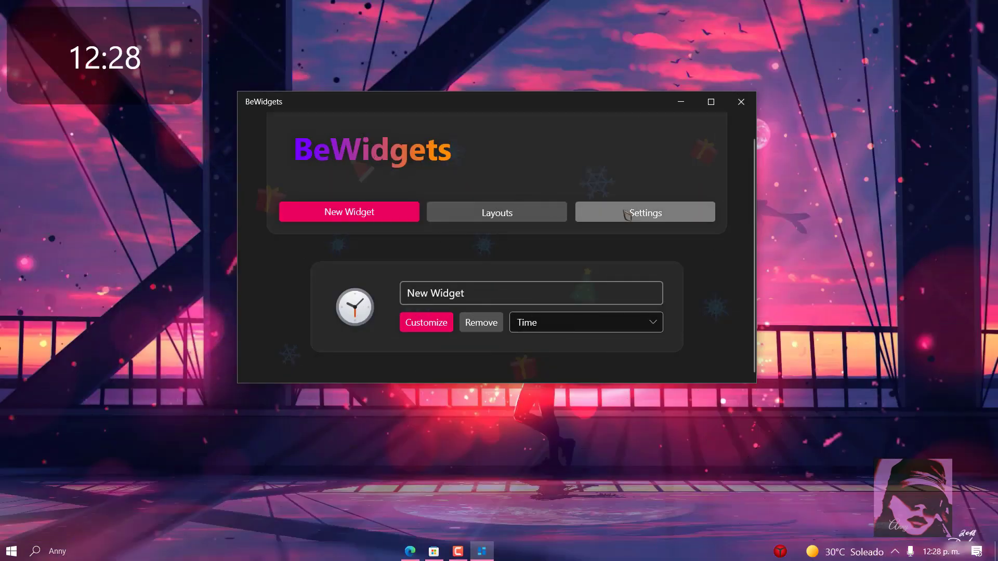
Step: Examine the startup, notification and touch screen options under Preferences in the BeWidgets settings
left_click(627, 213)
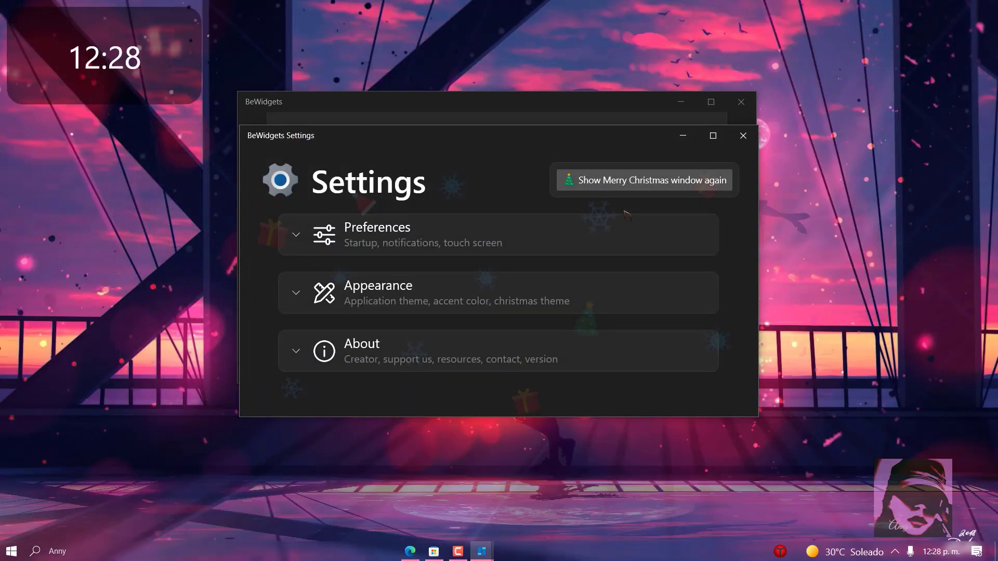
left_click(439, 238)
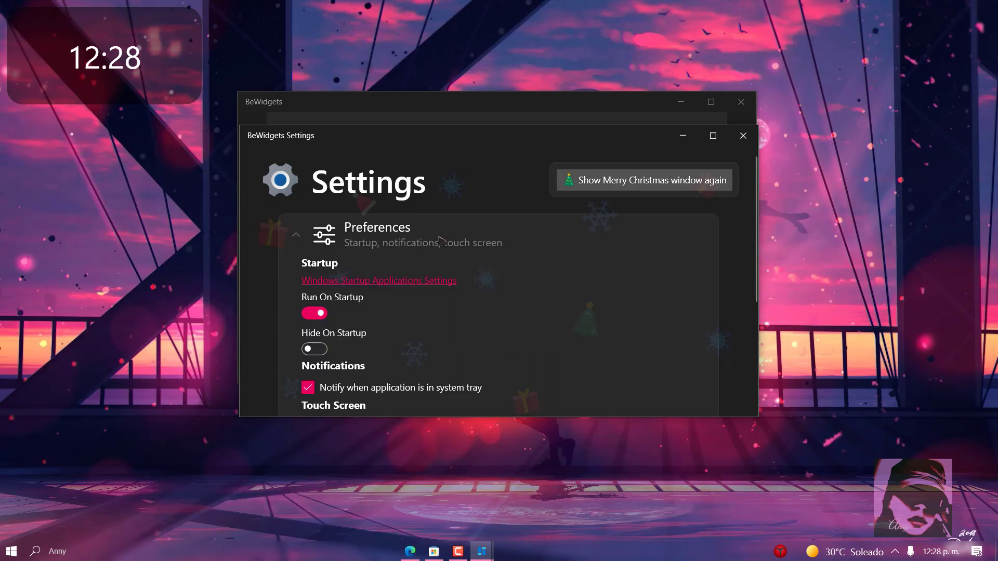
scroll(460, 292, "down", 1)
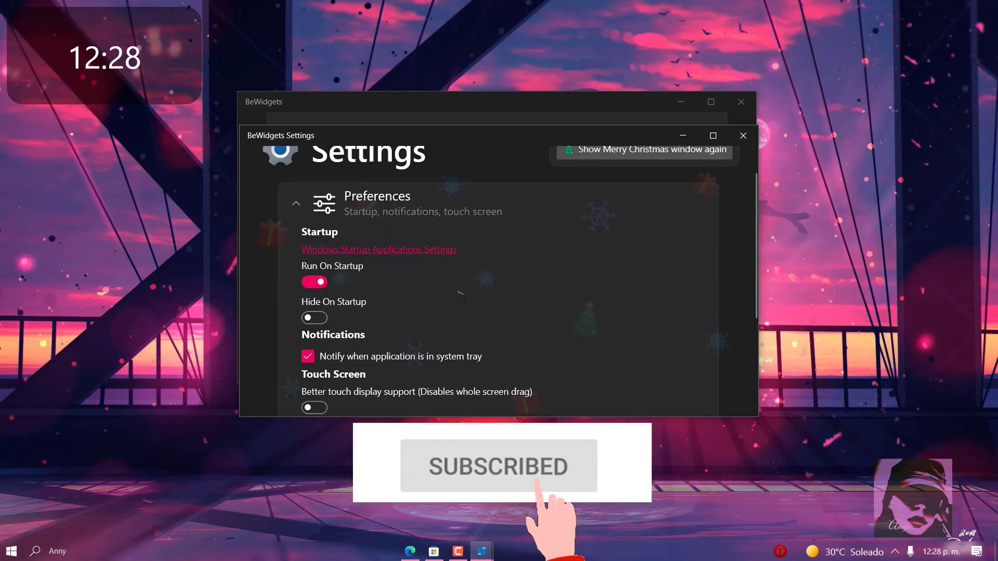
scroll(460, 294, "down", 1)
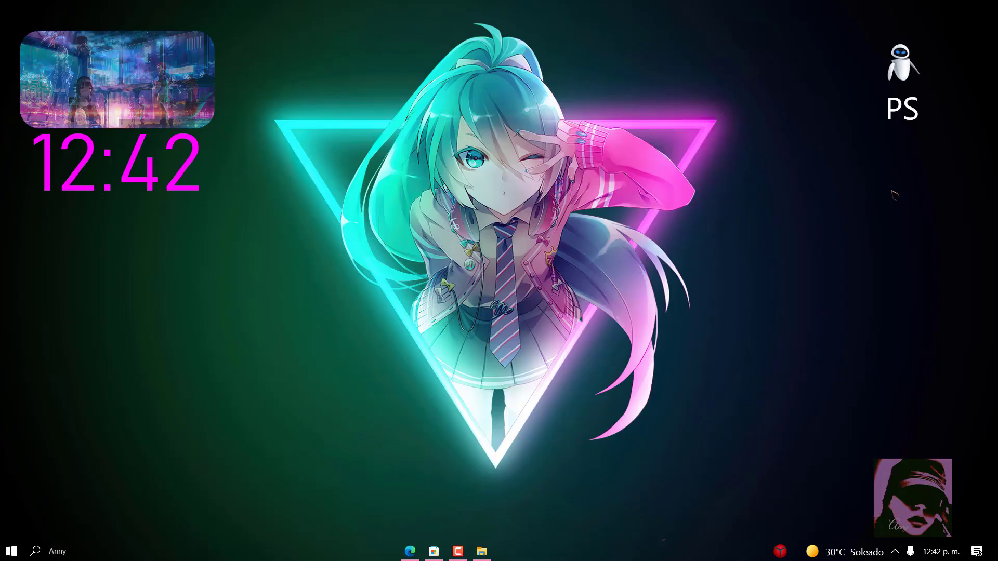
Step: Move the PS shortcut lower on the desktop and place the clock above the triangle's upper right edge
left_click_drag(902, 66, 431, 215)
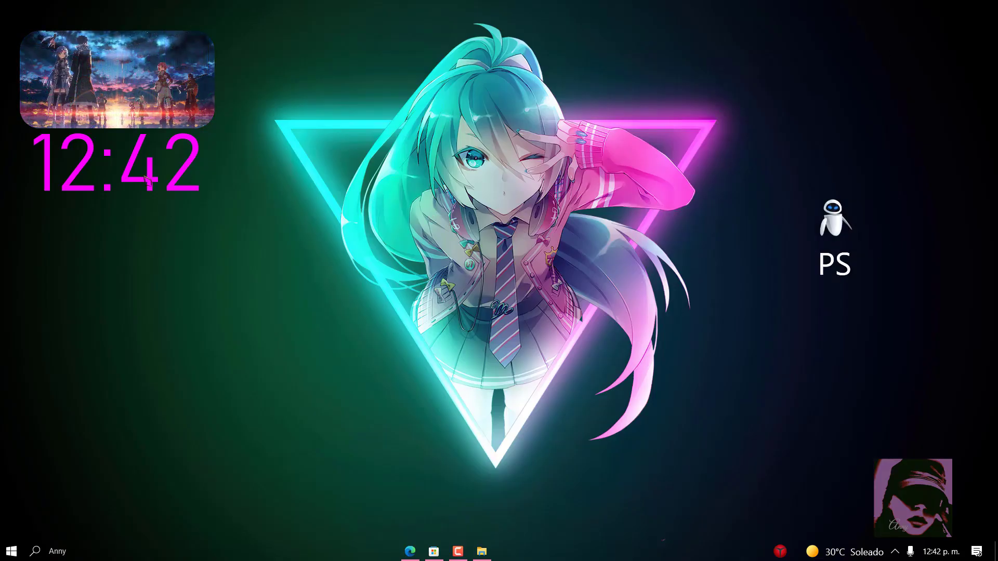
left_click_drag(146, 179, 671, 114)
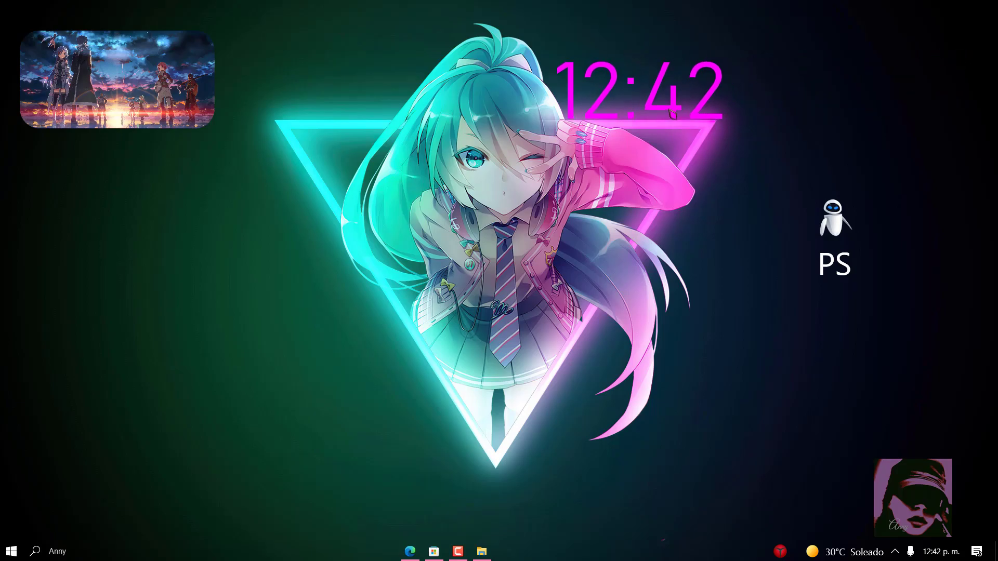